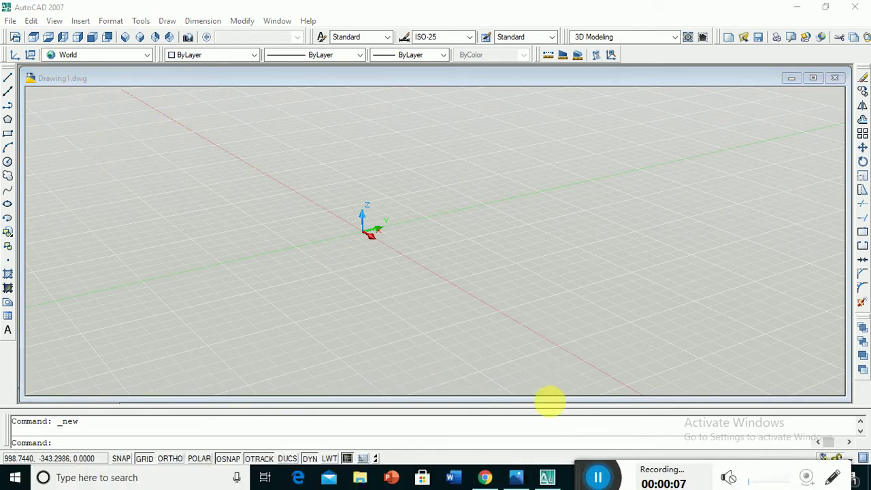
Show make-complex-2d-cad-drawings.png full-screen, with its Ø7.0 and Ø4.0 circles over a 10.0-wide base.
{"action": "left_click", "coordinate": [518, 476]}
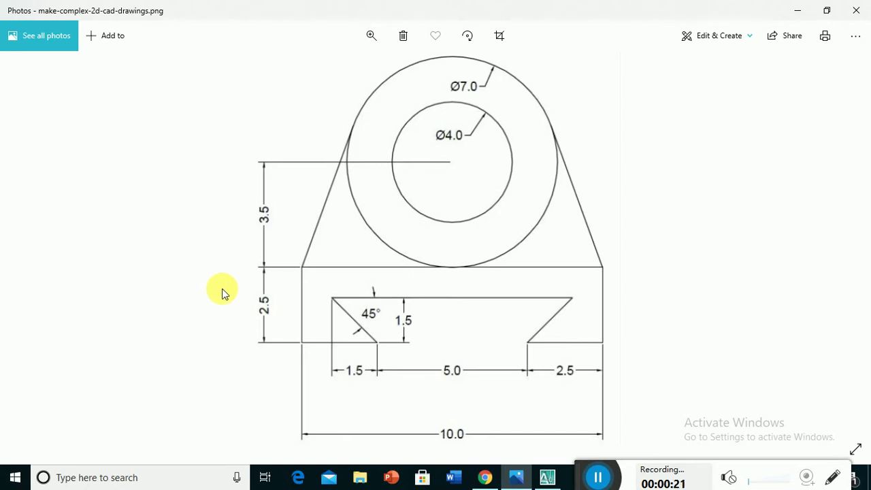
Create Drawing3 from the acadiso.dwt template and maximize its window.
{"action": "left_click", "coordinate": [549, 478]}
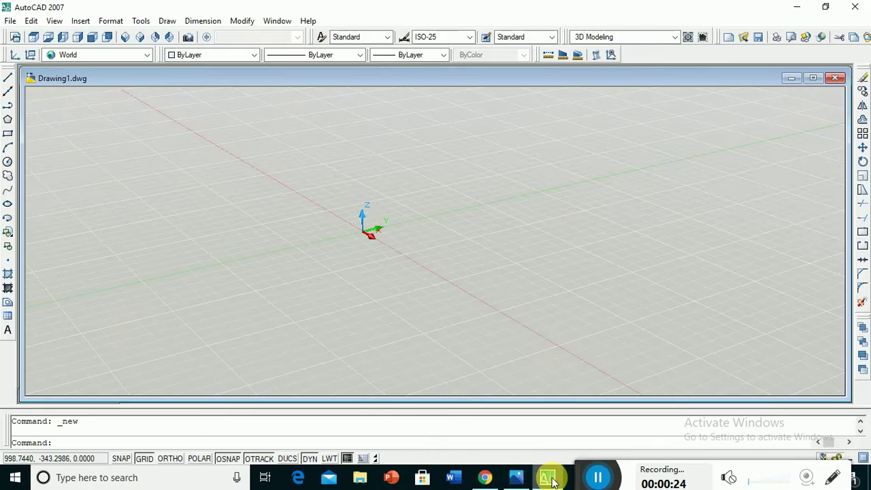
{"action": "left_click", "coordinate": [10, 21]}
{"action": "left_click", "coordinate": [15, 32]}
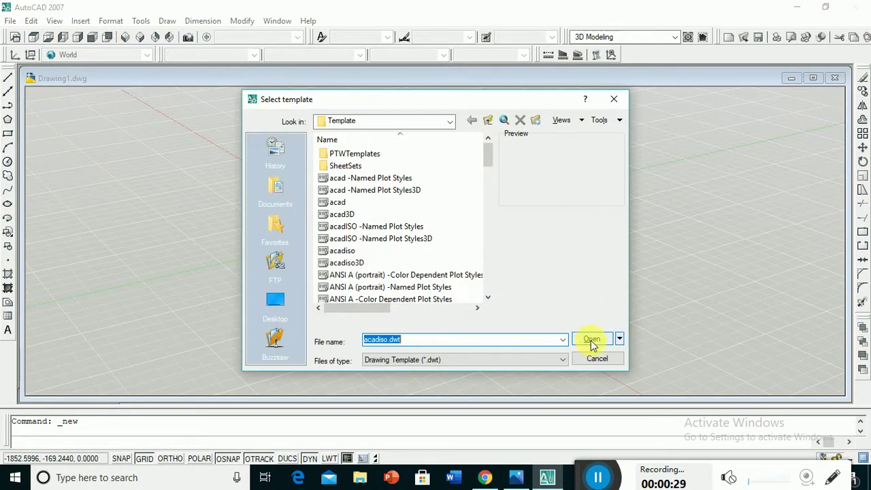
{"action": "left_click", "coordinate": [591, 340]}
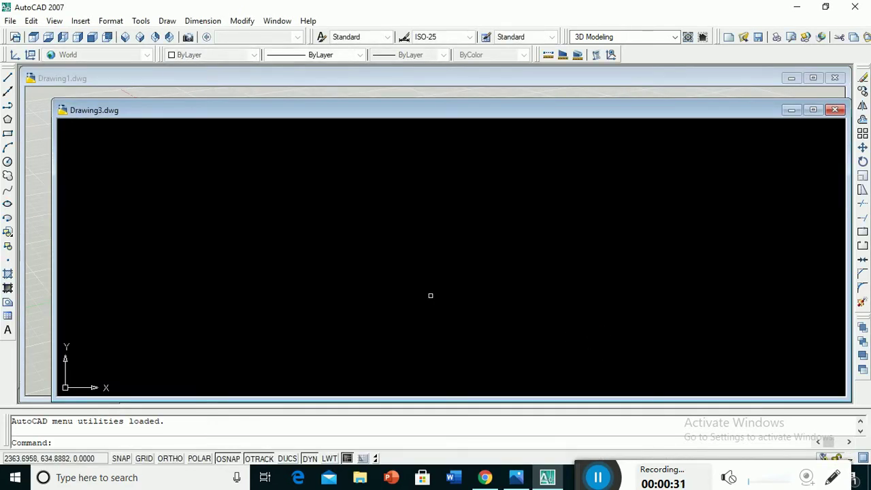
{"action": "left_click", "coordinate": [809, 109]}
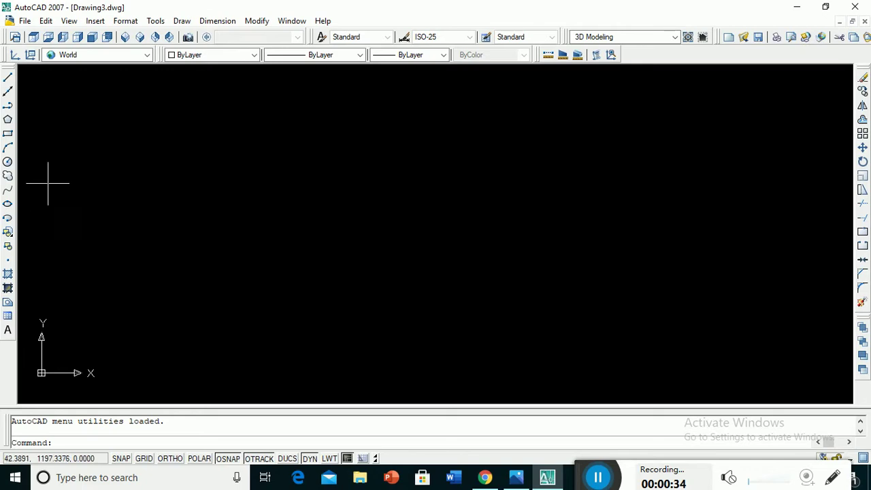
Look through the menus and open Drawing Units from the Format menu.
{"action": "left_click", "coordinate": [71, 23]}
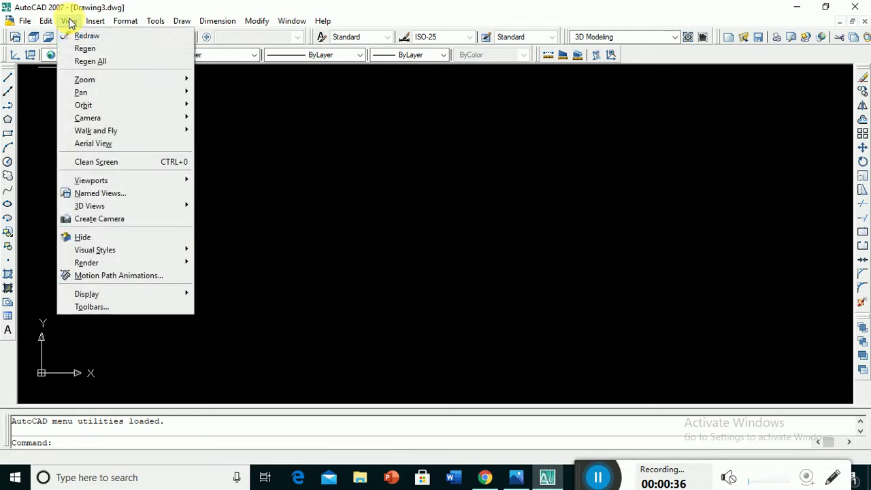
{"action": "left_click", "coordinate": [90, 22]}
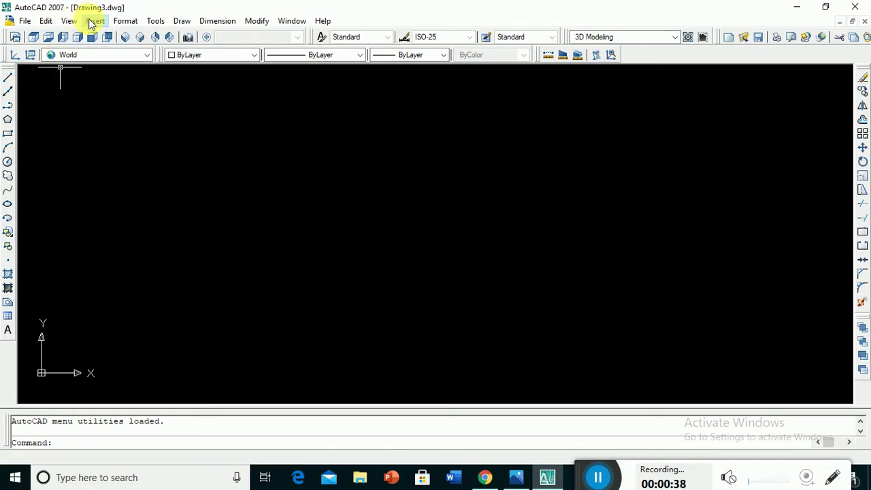
{"action": "left_click", "coordinate": [91, 22]}
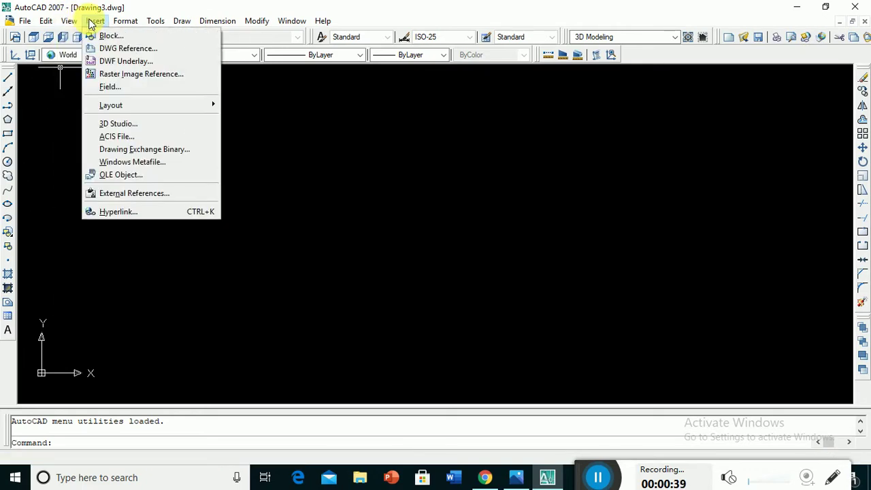
{"action": "left_click", "coordinate": [124, 23]}
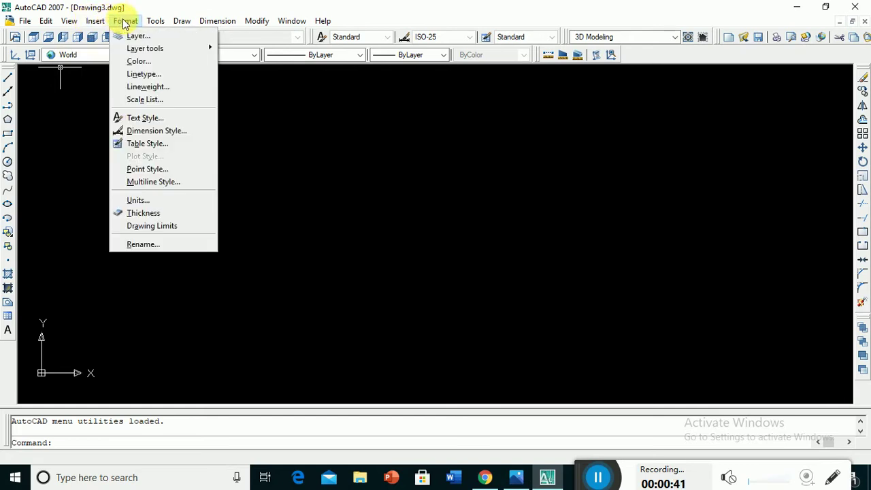
{"action": "left_click", "coordinate": [141, 199]}
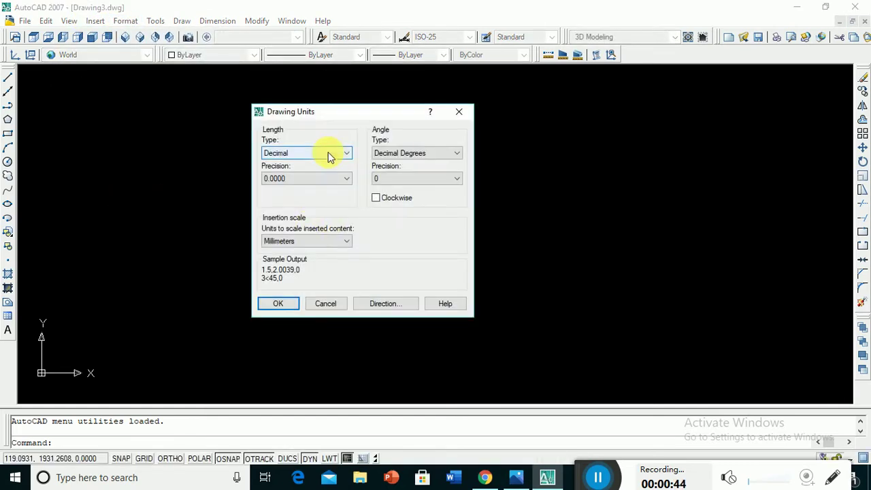
Keep Decimal length, 0.0000 precision and Millimeters insertion scale, then apply the units.
{"action": "left_click", "coordinate": [328, 151]}
{"action": "left_click", "coordinate": [328, 152]}
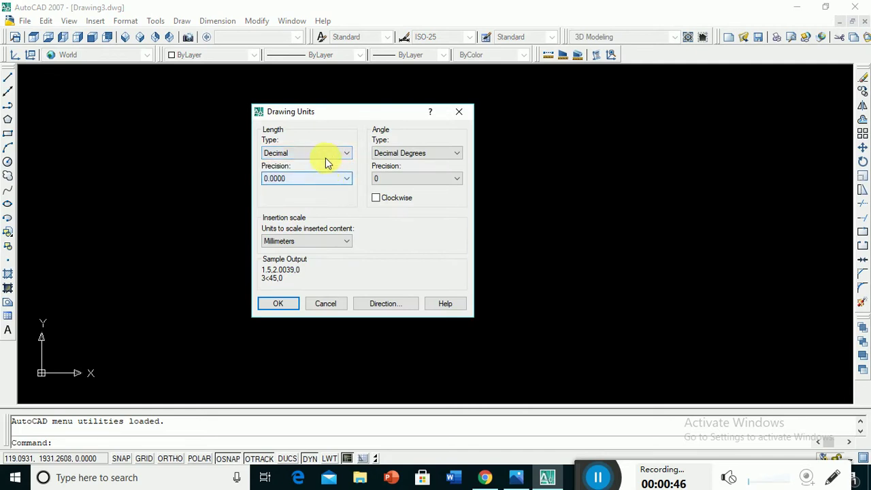
{"action": "left_click", "coordinate": [327, 176]}
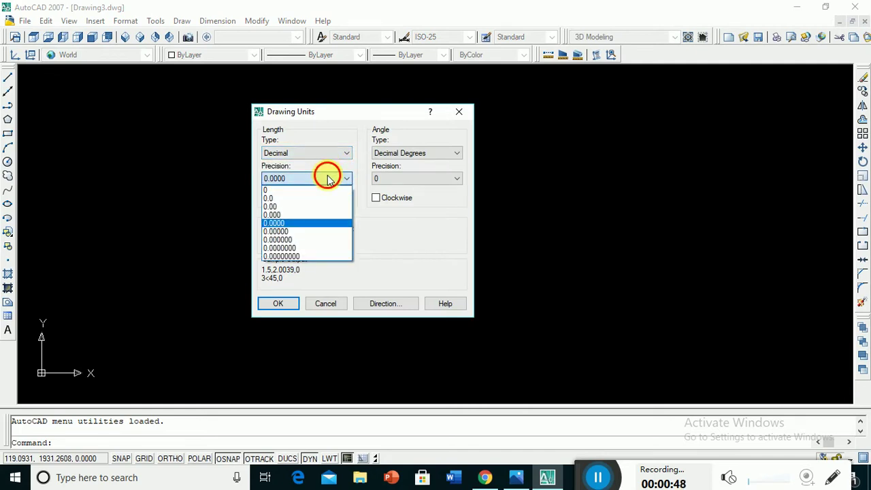
{"action": "left_click", "coordinate": [327, 176]}
{"action": "left_click", "coordinate": [333, 242]}
{"action": "left_click", "coordinate": [334, 242]}
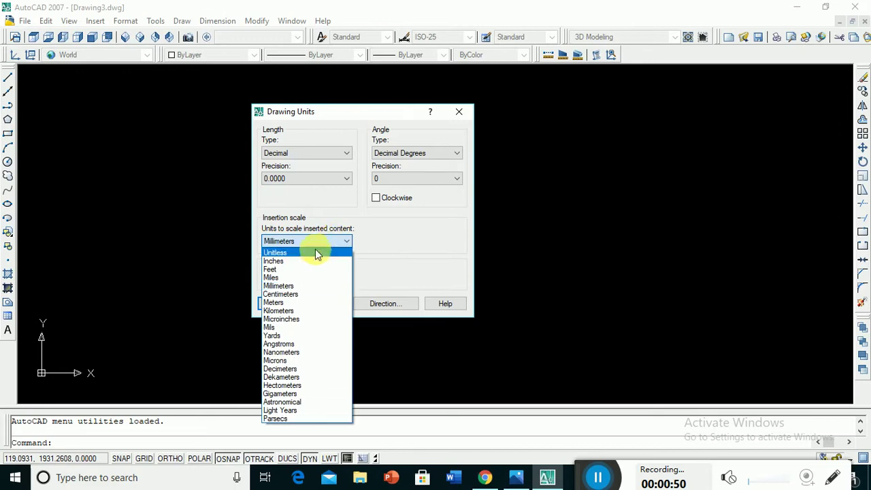
{"action": "left_click", "coordinate": [315, 285]}
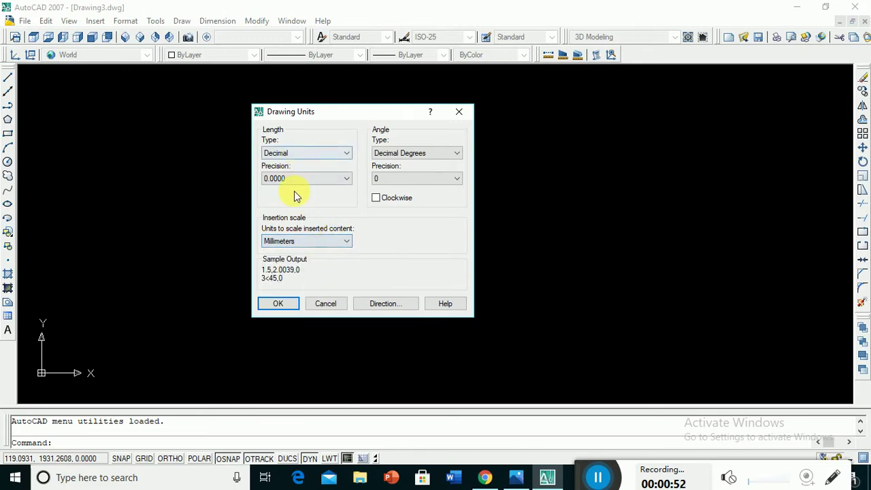
{"action": "left_click", "coordinate": [292, 177]}
{"action": "left_click", "coordinate": [286, 223]}
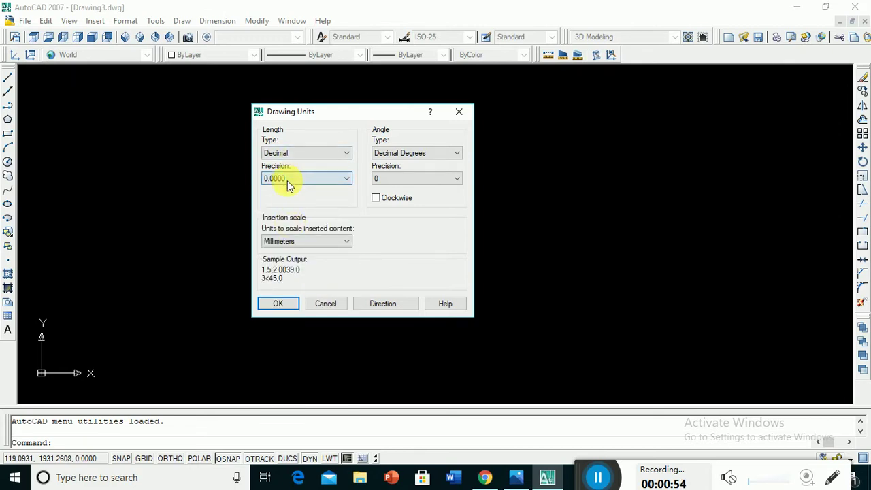
{"action": "left_click", "coordinate": [286, 304]}
{"action": "type", "text": "limits"}
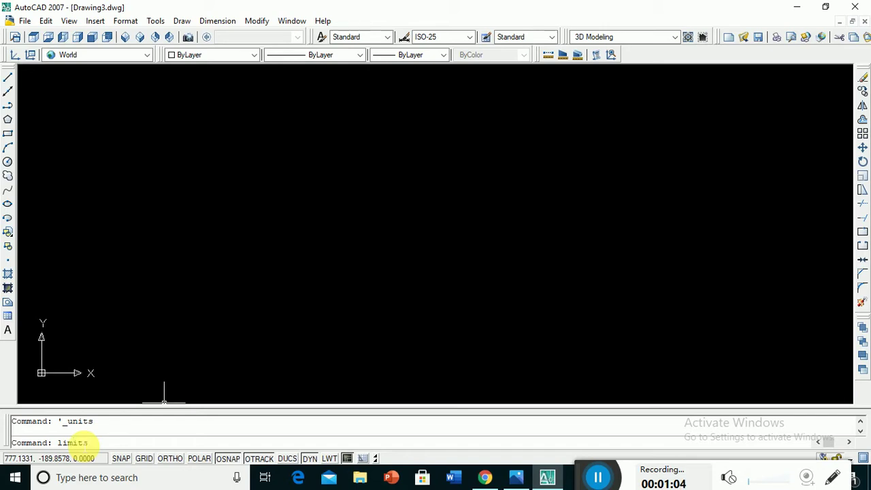
Set the LIMITS lower-left corner to 0,0 and upper-right corner to 210,297.
{"action": "key", "text": "Return"}
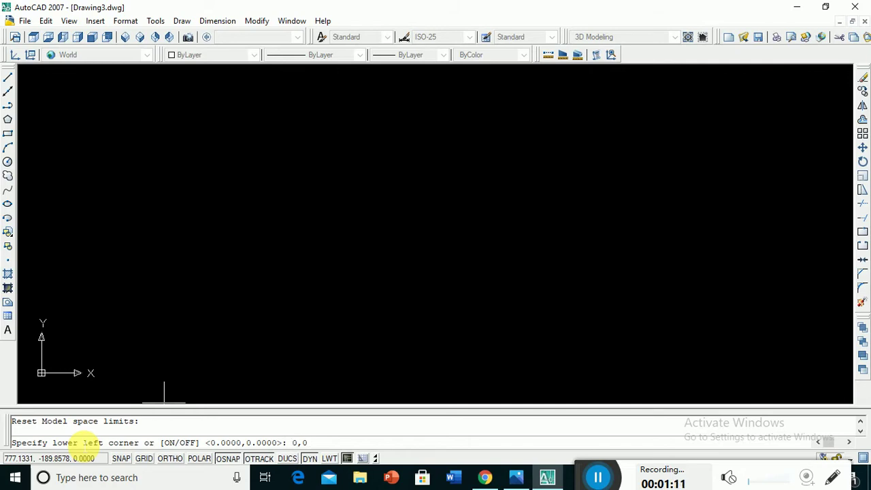
{"action": "key", "text": "Return"}
{"action": "type", "text": "210,297"}
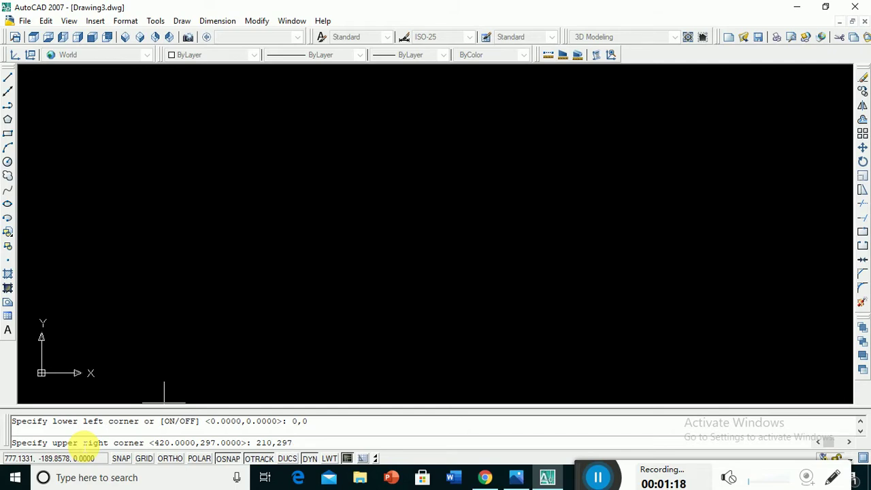
{"action": "key", "text": "Return"}
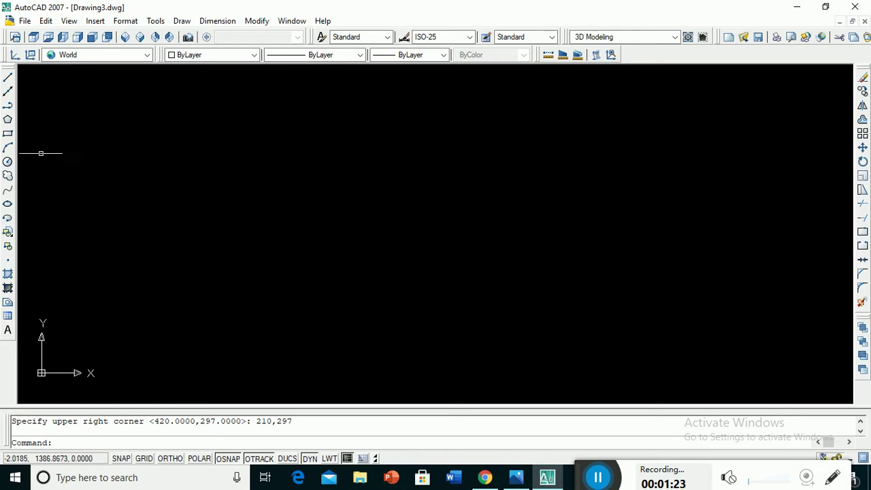
Draw a circle of radius 20 centred near the middle of the canvas.
{"action": "left_click", "coordinate": [7, 162]}
{"action": "left_click", "coordinate": [8, 163]}
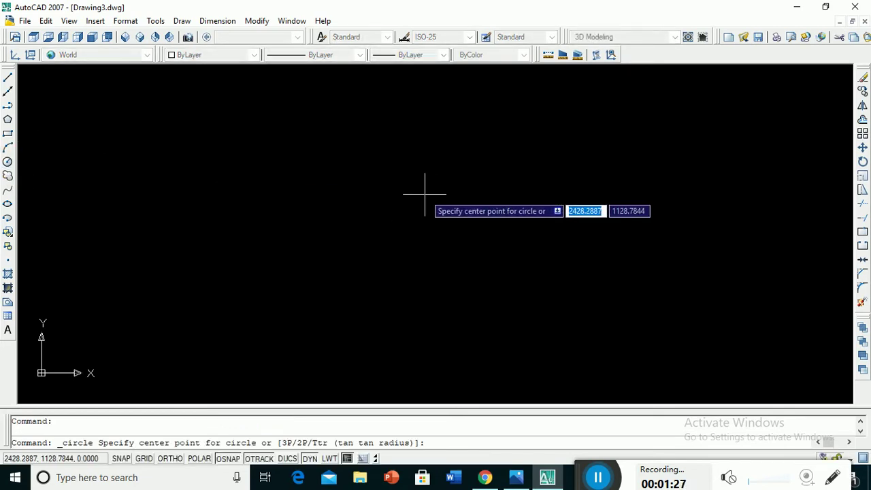
{"action": "left_click", "coordinate": [8, 163]}
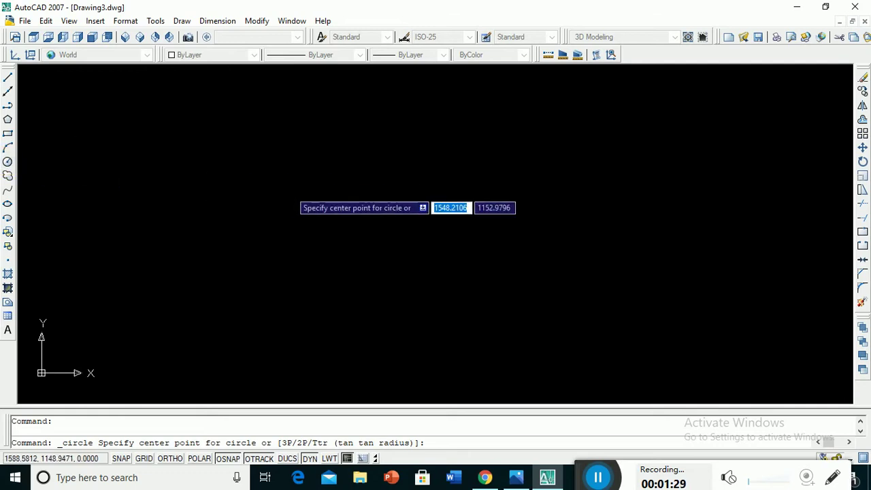
{"action": "left_click", "coordinate": [408, 206]}
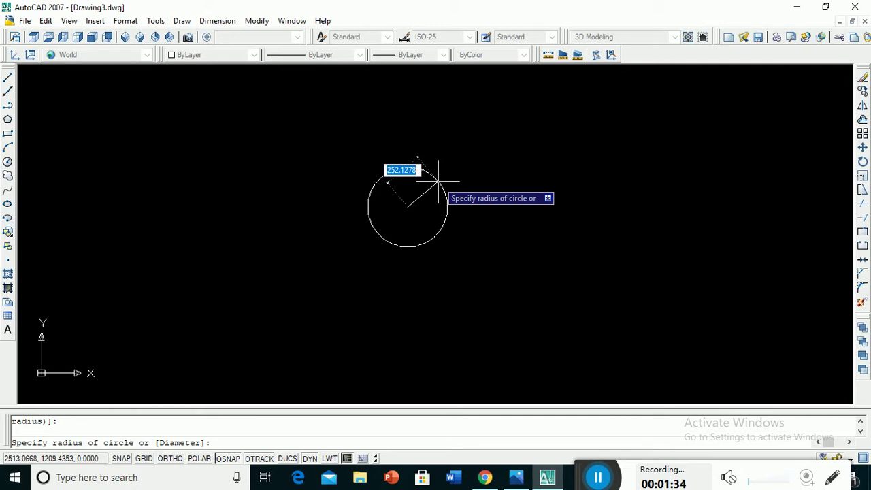
{"action": "type", "text": "20"}
{"action": "key", "text": "Return"}
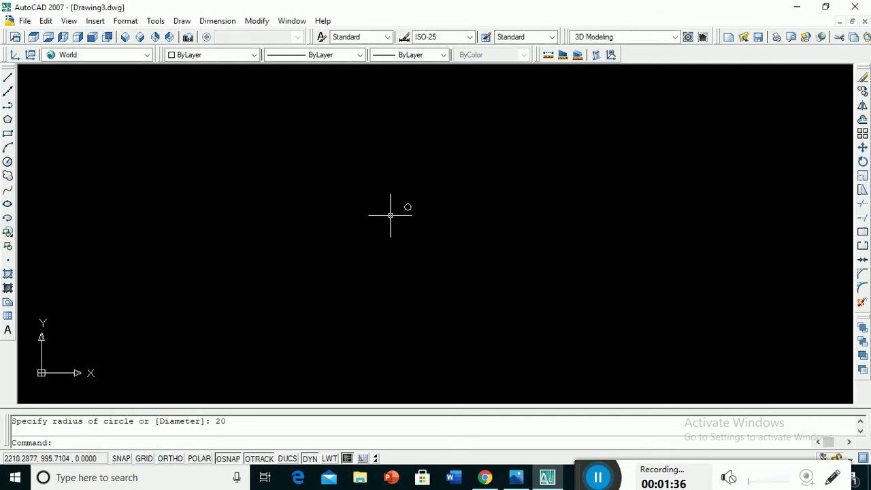
Begin a second concentric circle, with its centre snapped to the first circle's centre.
{"action": "scroll", "coordinate": [404, 206], "scroll_direction": "up", "scroll_amount": 2}
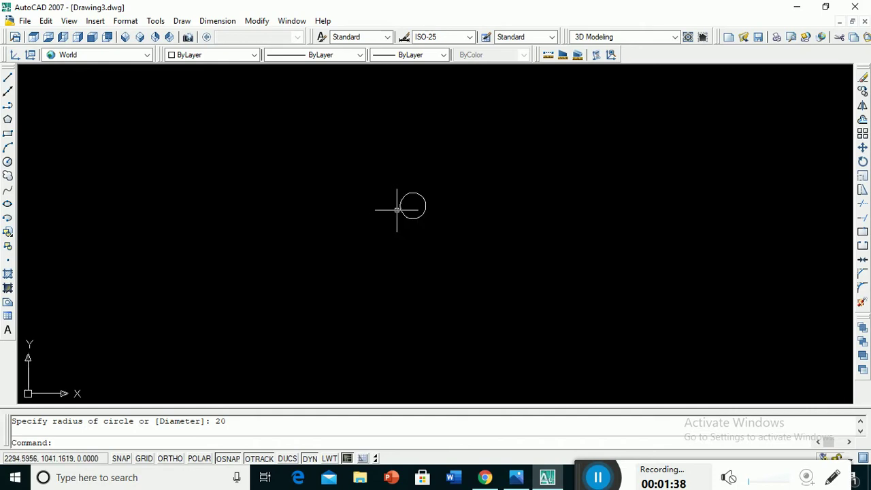
{"action": "scroll", "coordinate": [435, 203], "scroll_direction": "up", "scroll_amount": 1}
{"action": "scroll", "coordinate": [443, 203], "scroll_direction": "up", "scroll_amount": 1}
{"action": "scroll", "coordinate": [433, 194], "scroll_direction": "up", "scroll_amount": 1}
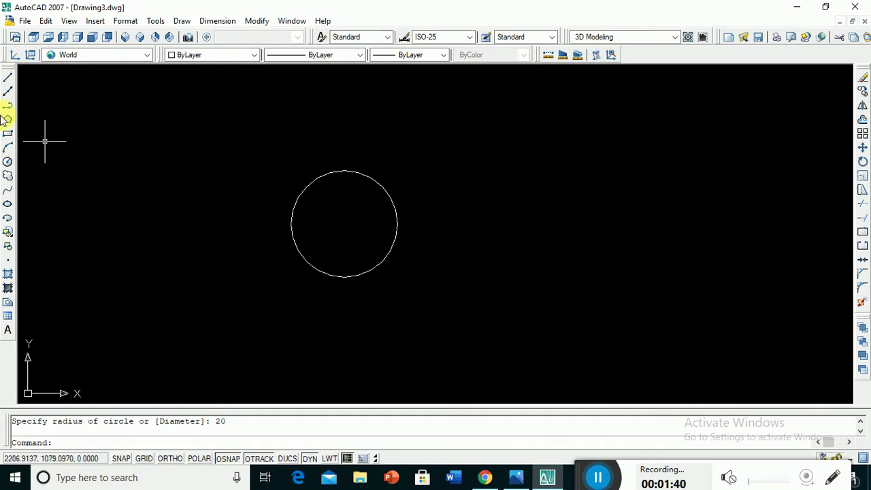
{"action": "left_click", "coordinate": [9, 163]}
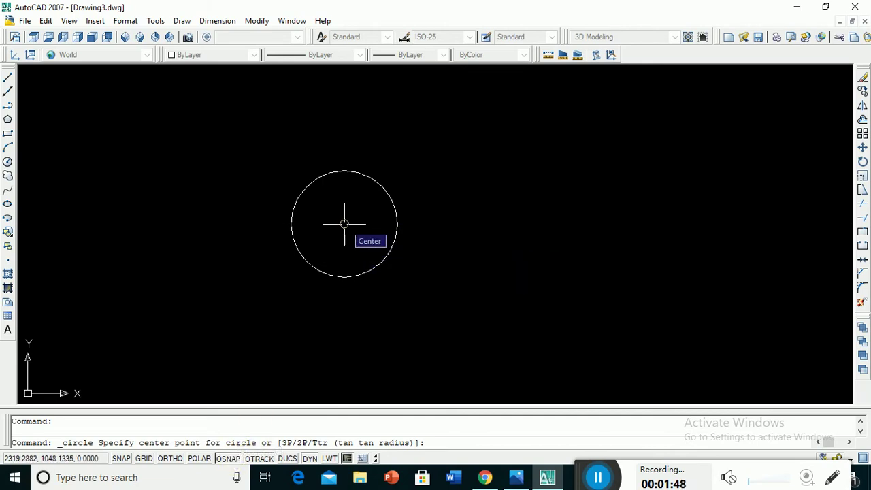
{"action": "left_click", "coordinate": [344, 223]}
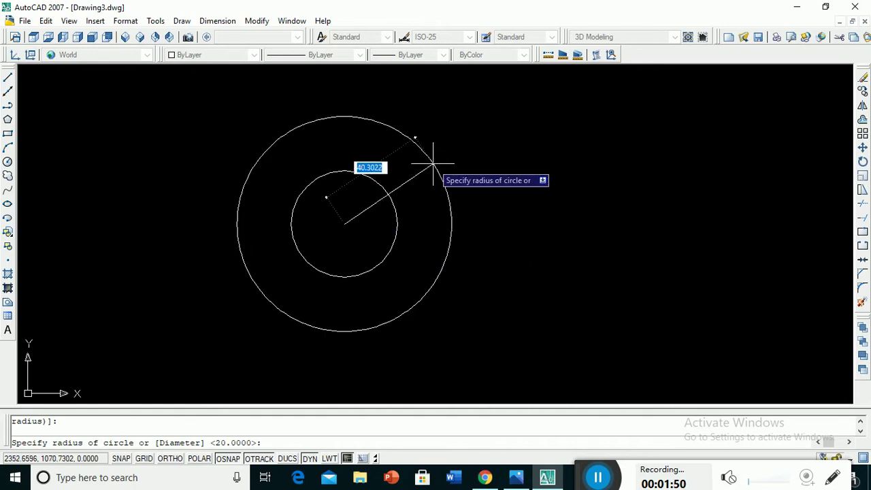
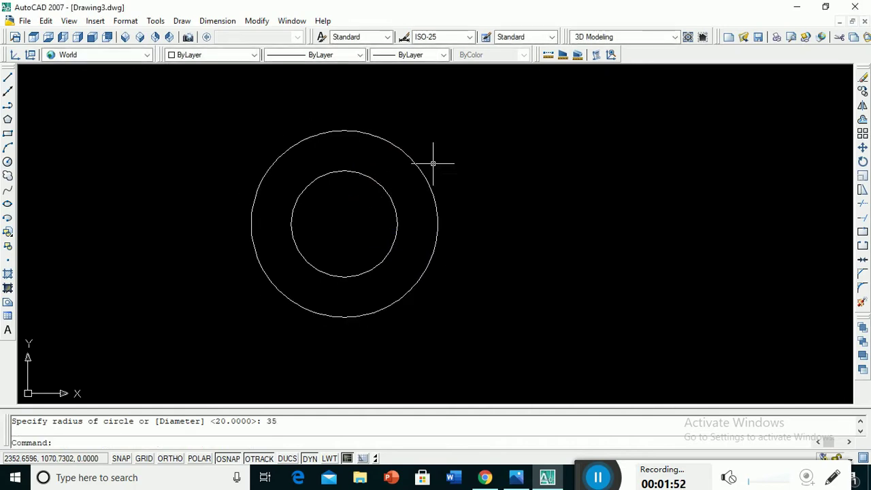
Zoom out, check the reference image in Photos, then return to AutoCAD and start a line.
{"action": "scroll", "coordinate": [471, 217], "scroll_direction": "down", "scroll_amount": 2}
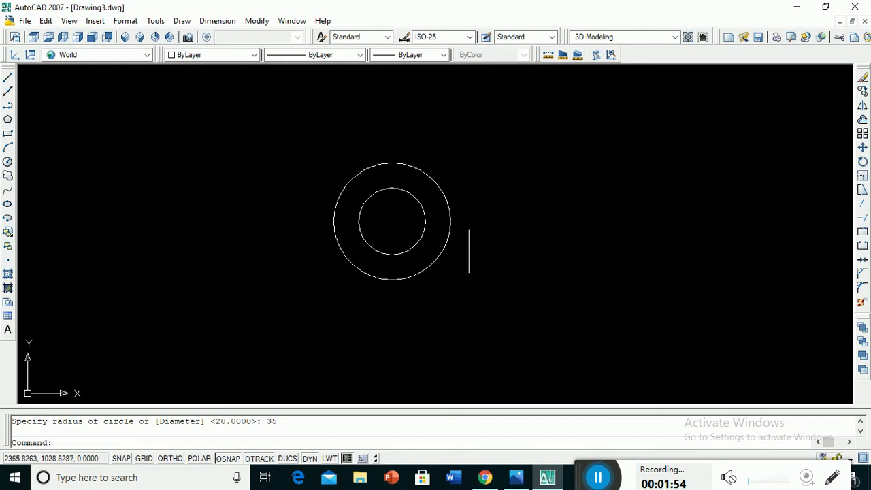
{"action": "left_click", "coordinate": [517, 479]}
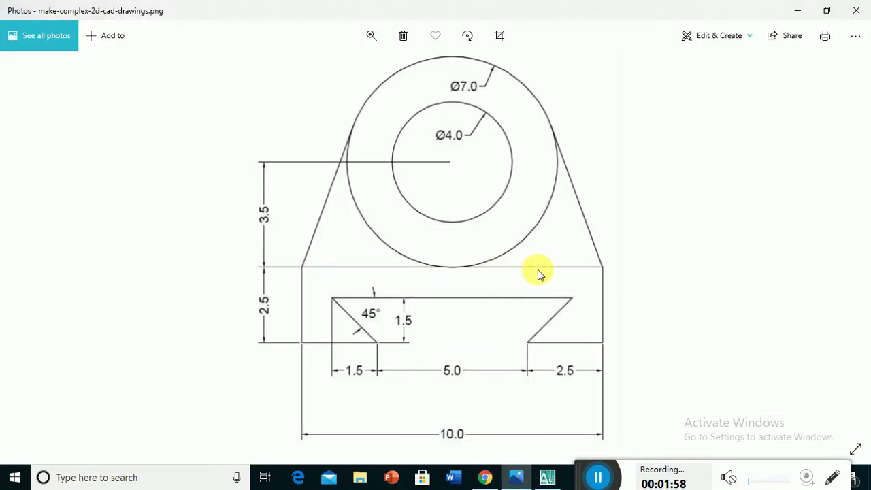
{"action": "left_click", "coordinate": [548, 477]}
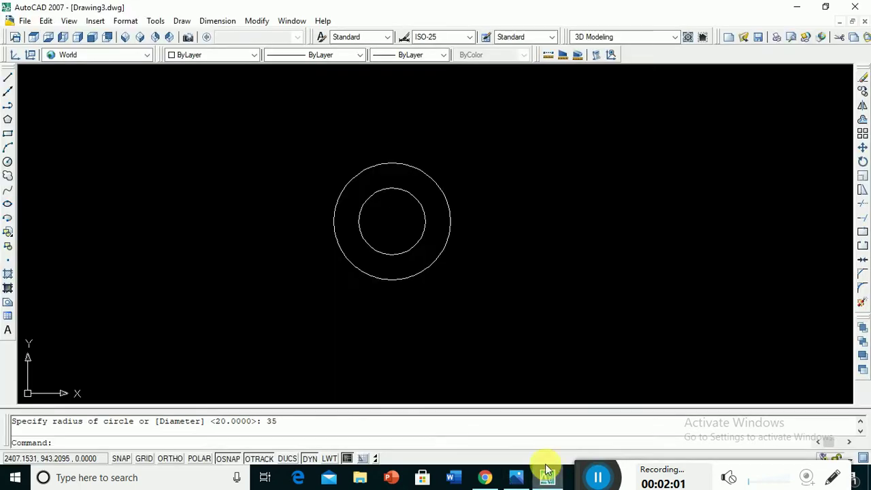
{"action": "left_click", "coordinate": [8, 81]}
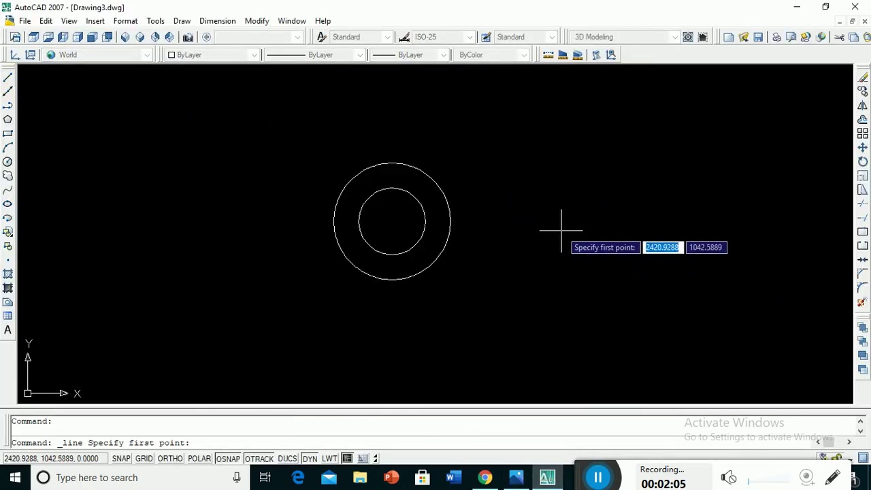
With Ortho on, draw a 100-unit horizontal line to the right of the circles.
{"action": "left_click", "coordinate": [170, 459]}
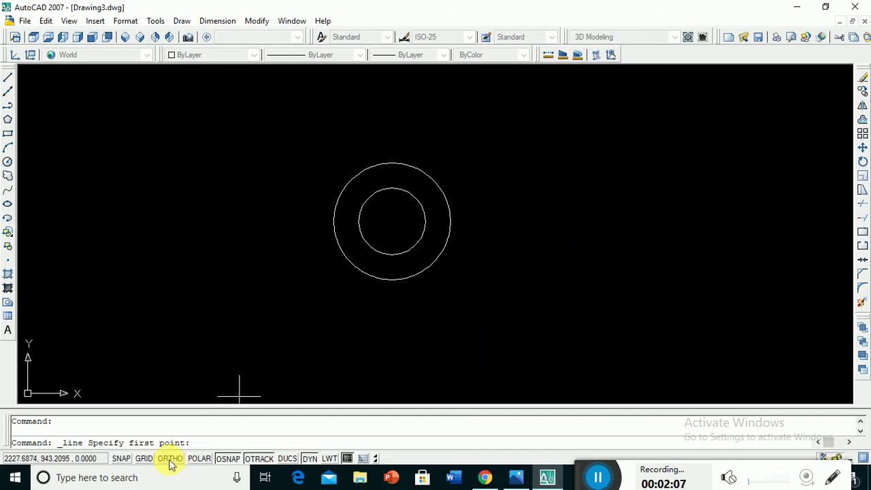
{"action": "left_click", "coordinate": [170, 459]}
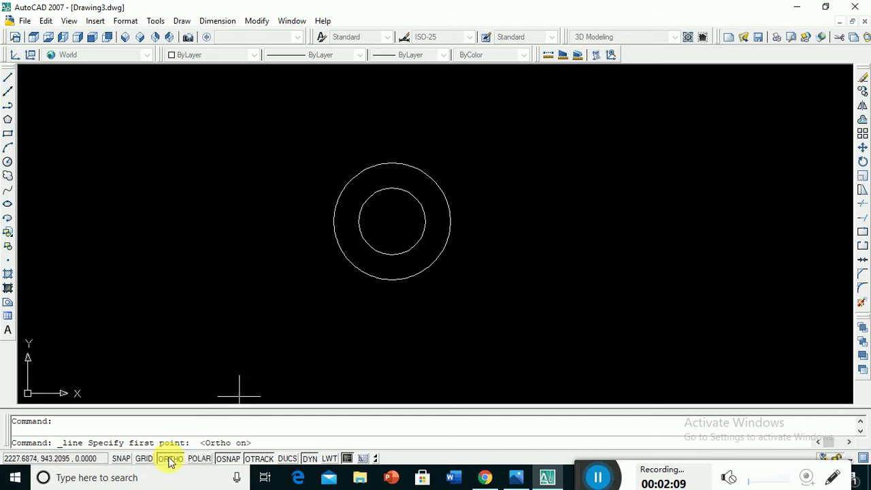
{"action": "left_click", "coordinate": [543, 257]}
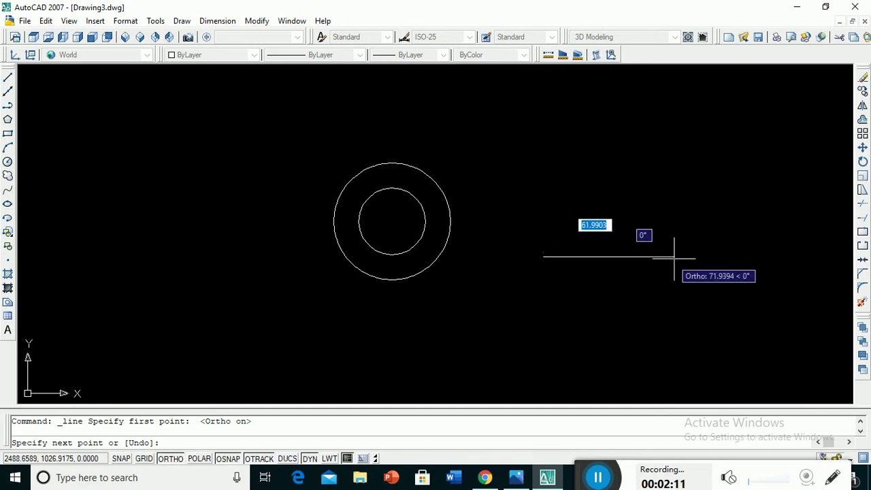
{"action": "type", "text": "100"}
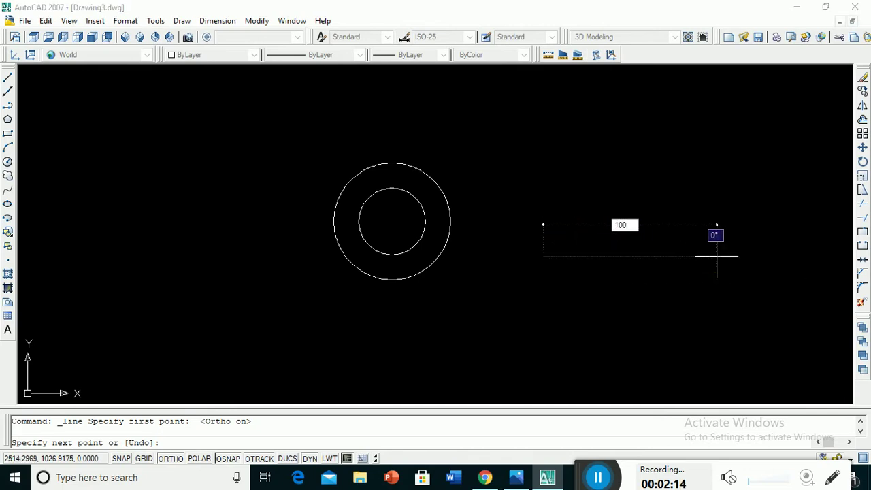
{"action": "key", "text": "Return"}
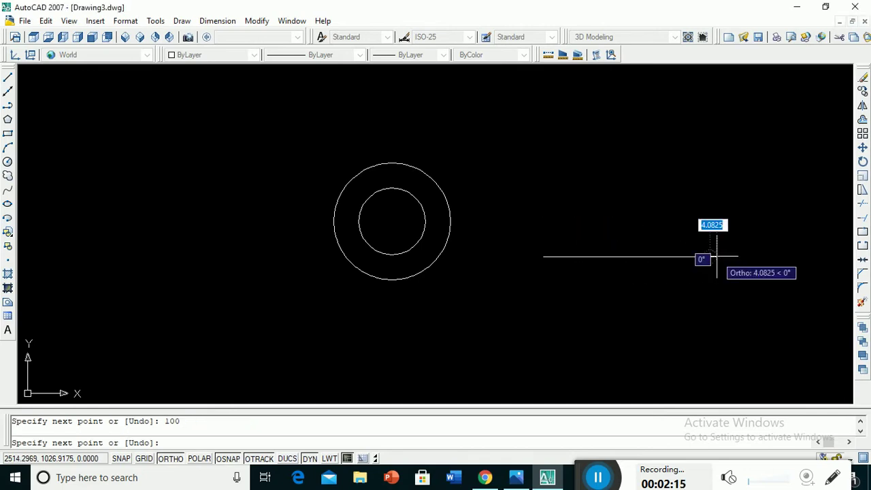
{"action": "key", "text": "Escape"}
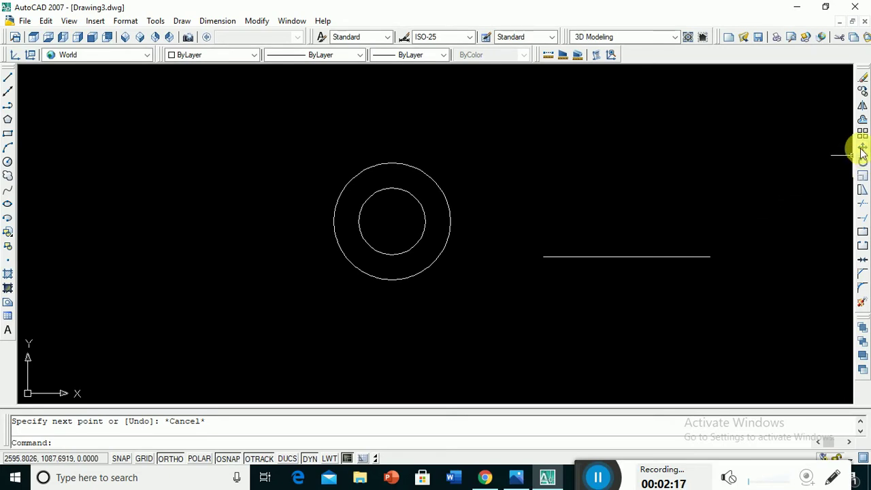
Move the line by its midpoint onto the outer circle's bottom quadrant.
{"action": "left_click", "coordinate": [860, 149]}
{"action": "left_click", "coordinate": [625, 255]}
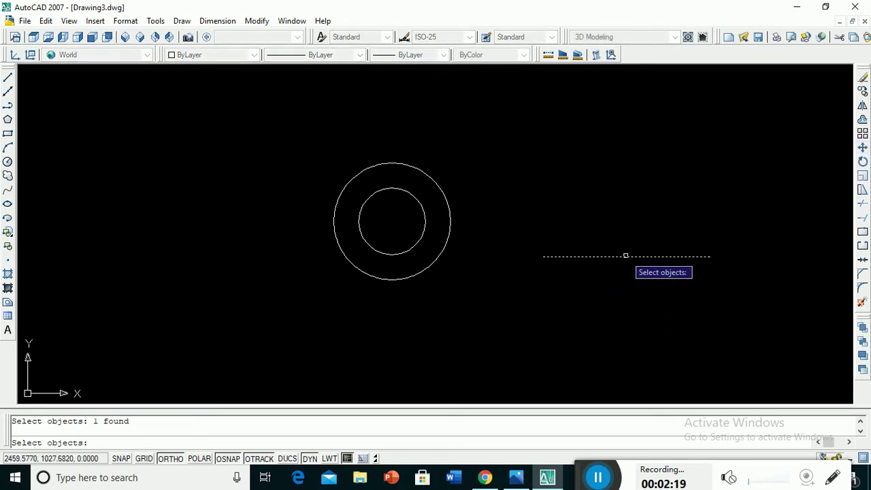
{"action": "key", "text": "Return"}
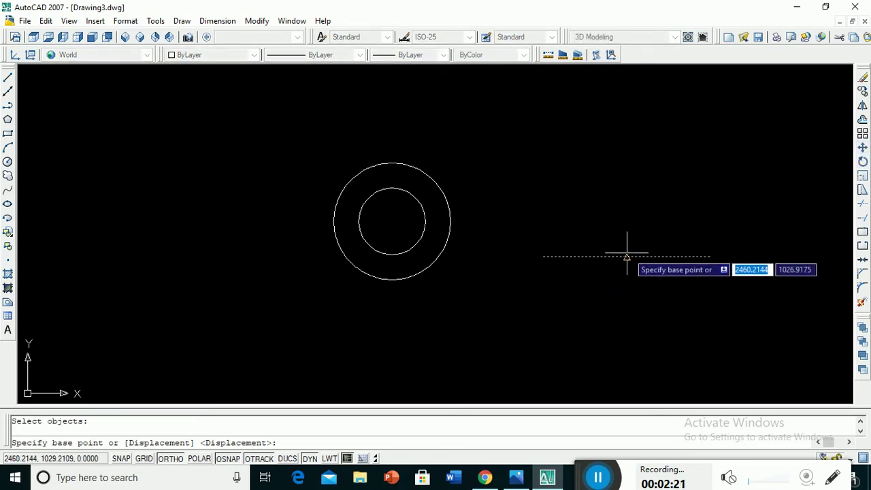
{"action": "left_click", "coordinate": [625, 256]}
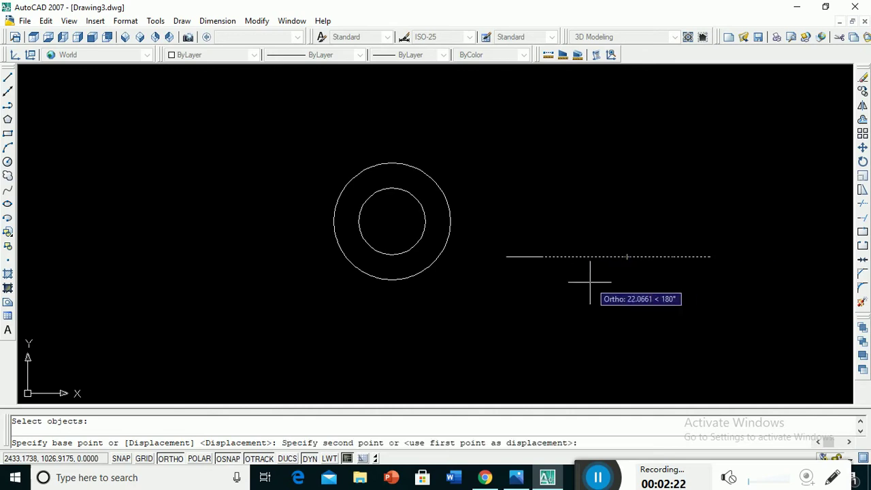
{"action": "left_click", "coordinate": [391, 279]}
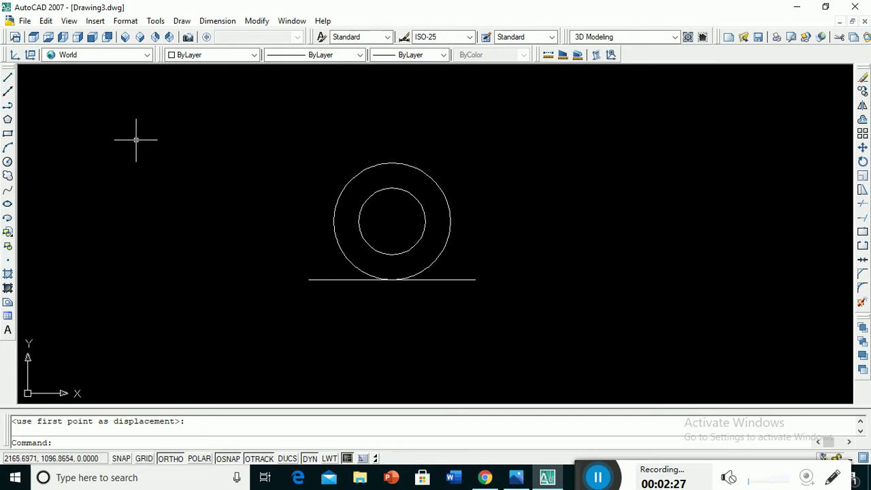
From the line's left end, draw 25 units down, then 25 units inward.
{"action": "left_click", "coordinate": [7, 80]}
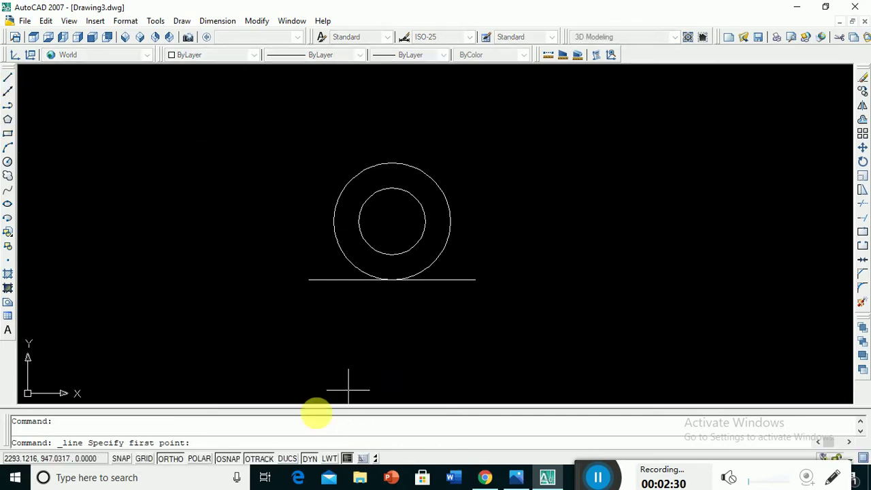
{"action": "left_click", "coordinate": [308, 279]}
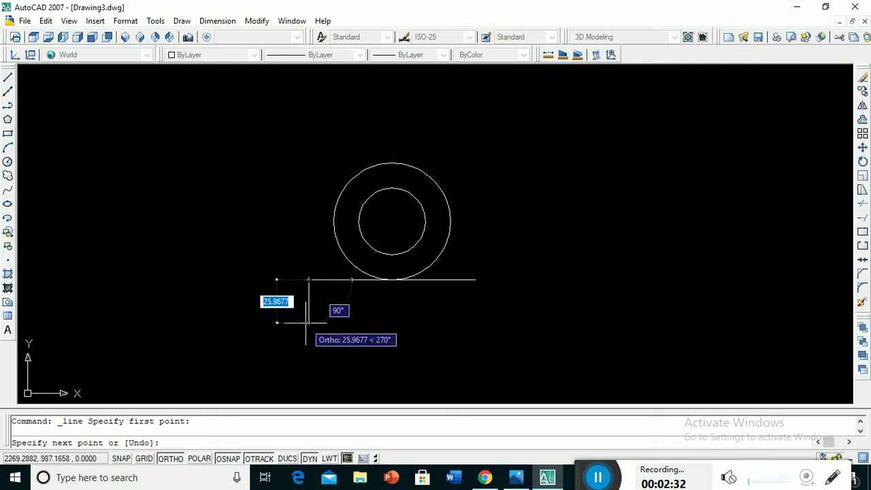
{"action": "type", "text": "25"}
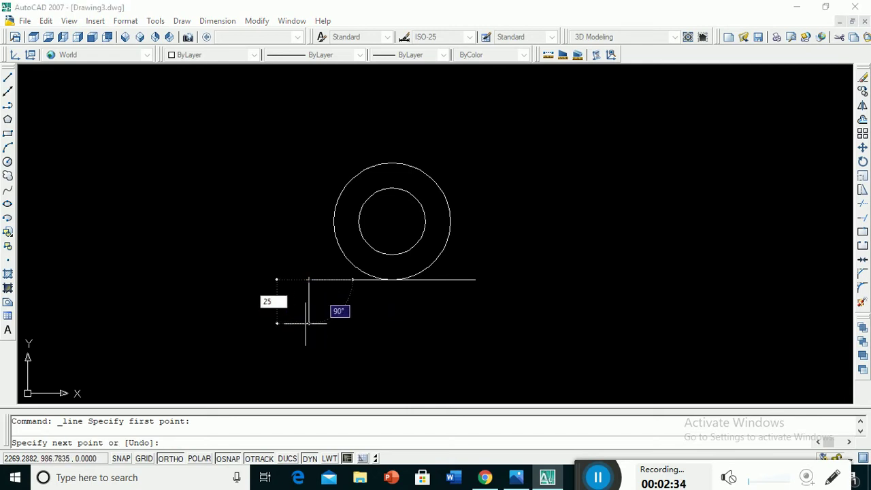
{"action": "key", "text": "Return"}
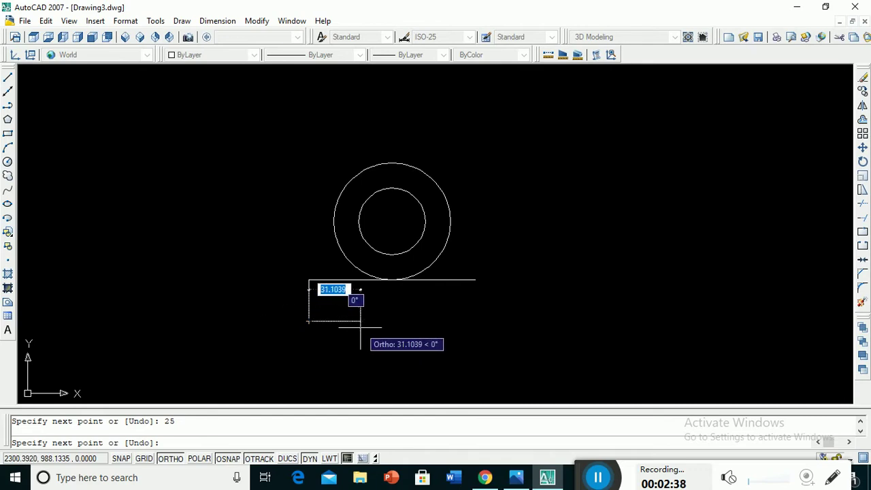
{"action": "type", "text": "25"}
{"action": "key", "text": "Return"}
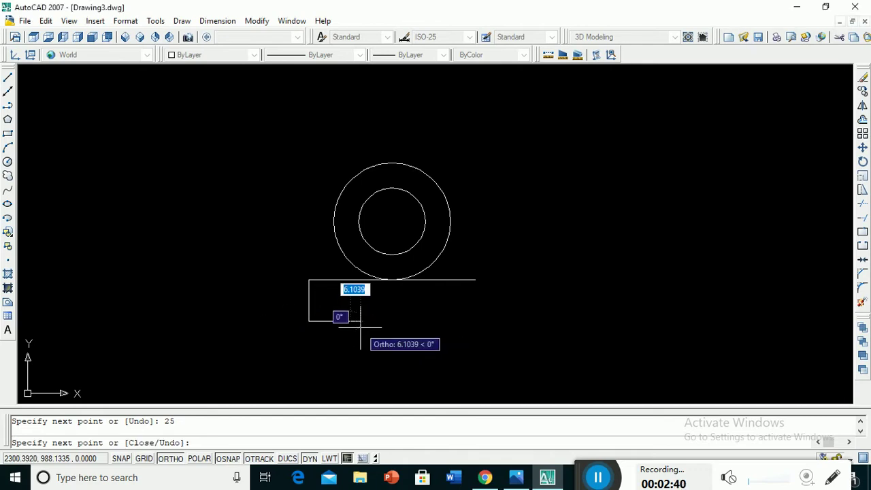
{"action": "key", "text": "Escape"}
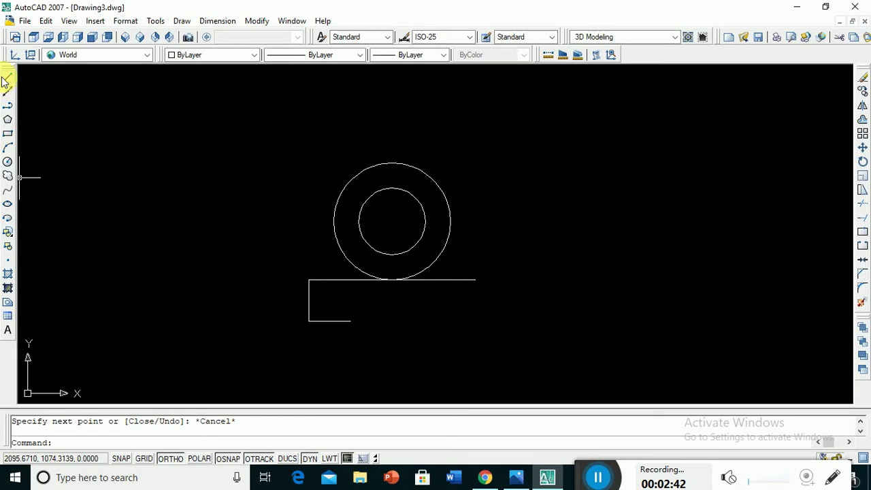
From the line's right end, draw 25 units down, then 25 units inward.
{"action": "left_click", "coordinate": [7, 79]}
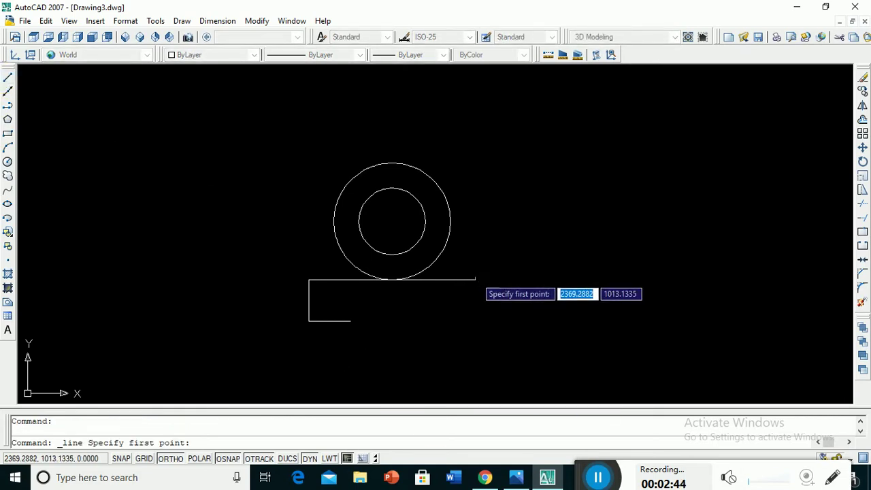
{"action": "left_click", "coordinate": [475, 279]}
{"action": "type", "text": "25"}
{"action": "key", "text": "Return"}
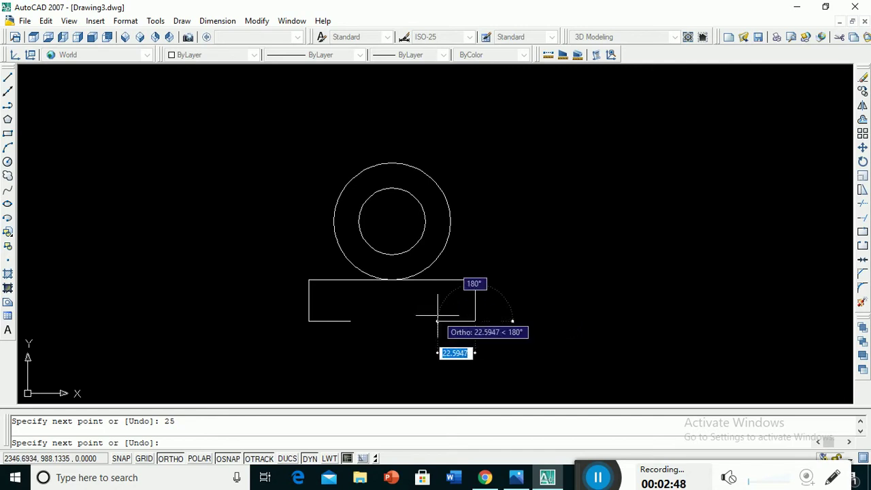
{"action": "type", "text": "25"}
{"action": "key", "text": "Return"}
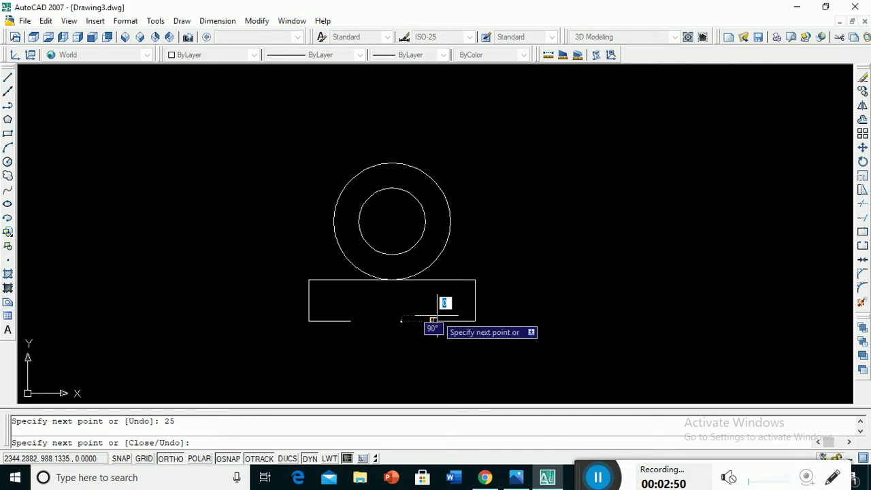
{"action": "key", "text": "Escape"}
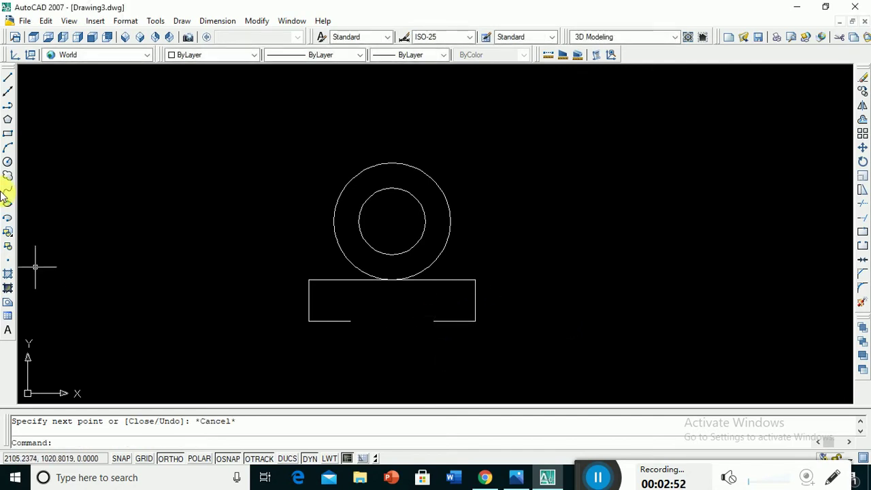
Draw a 135° line from the inner end of the left bottom leg.
{"action": "left_click", "coordinate": [8, 78]}
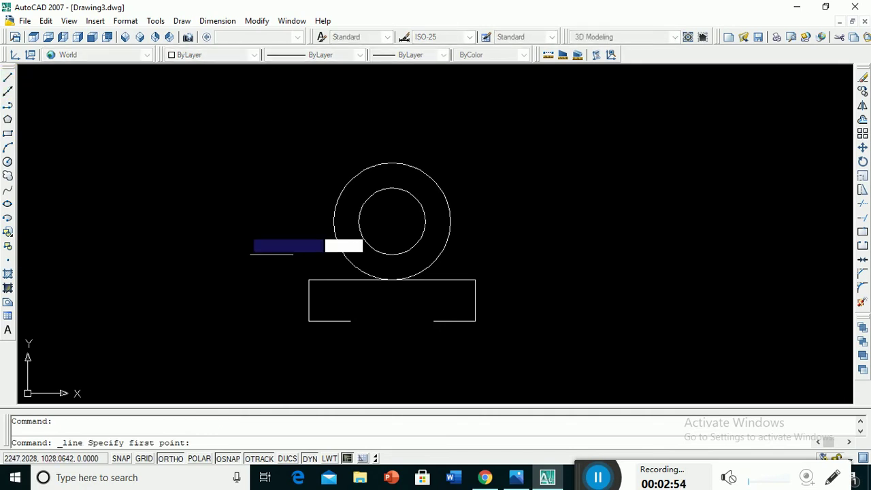
{"action": "left_click", "coordinate": [350, 320]}
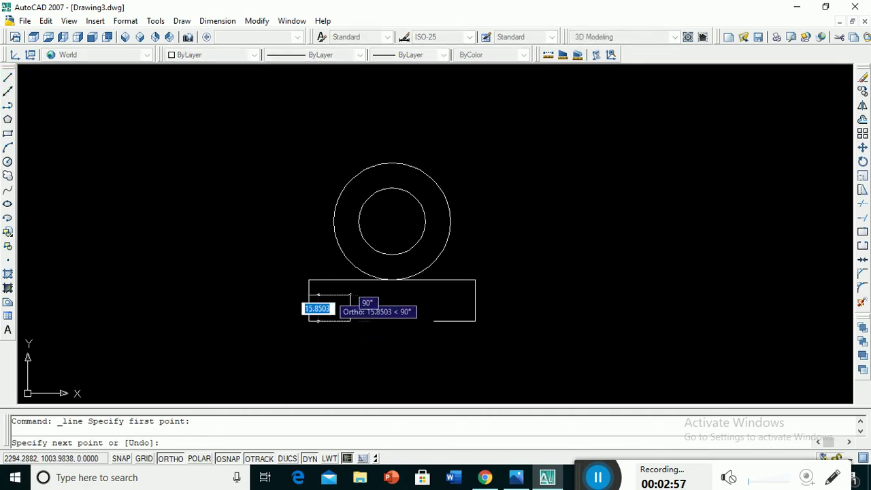
{"action": "scroll", "coordinate": [330, 294], "scroll_direction": "up", "scroll_amount": 2}
{"action": "scroll", "coordinate": [332, 292], "scroll_direction": "up", "scroll_amount": 2}
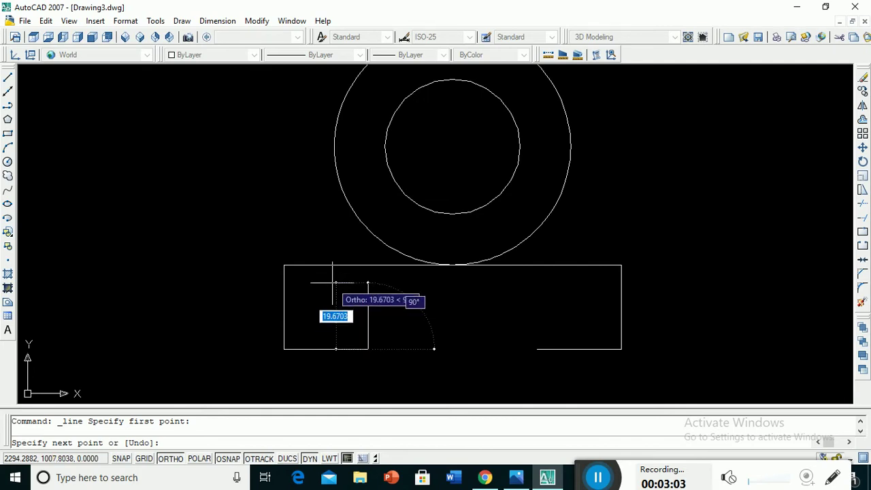
{"action": "key", "text": "Tab"}
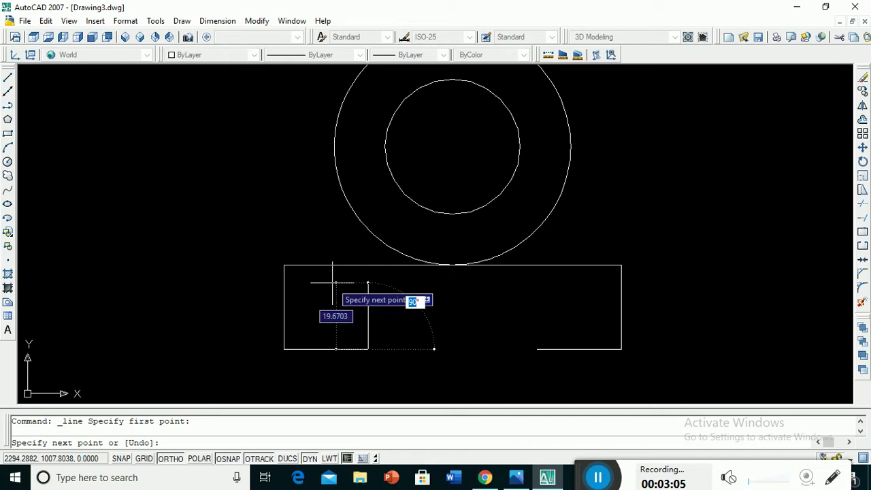
{"action": "type", "text": "135"}
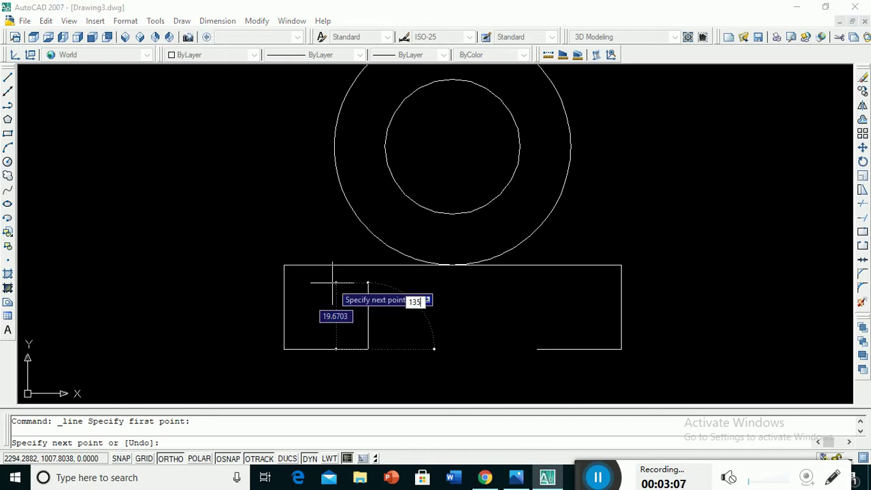
{"action": "key", "text": "Return"}
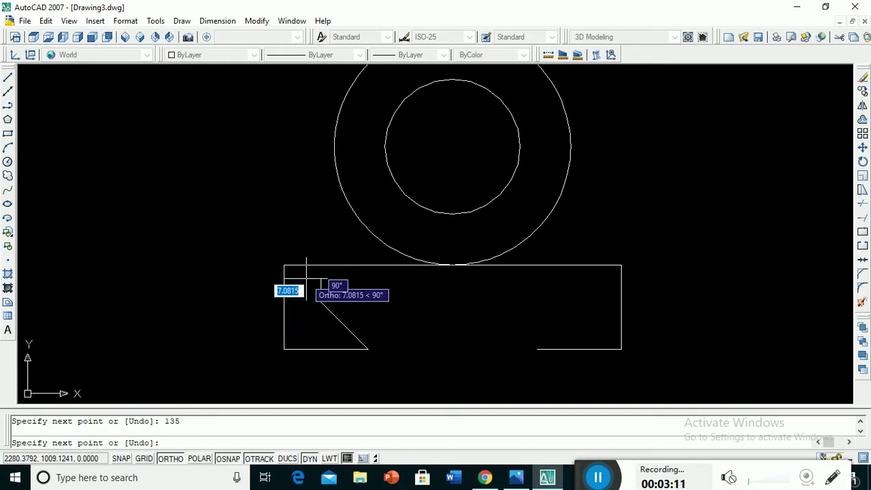
{"action": "key", "text": "Escape"}
Delete the misplaced diagonal and redraw it at 135° from the bottom gap's left end.
{"action": "left_click", "coordinate": [335, 318]}
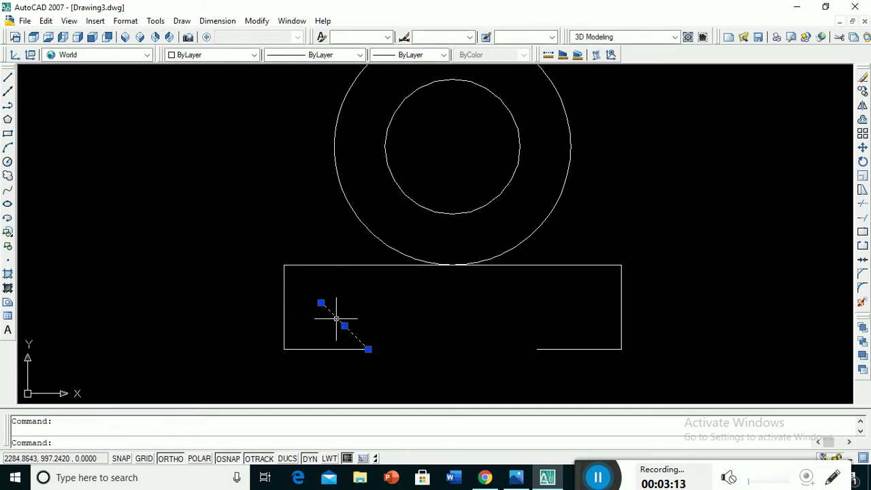
{"action": "key", "text": "Delete"}
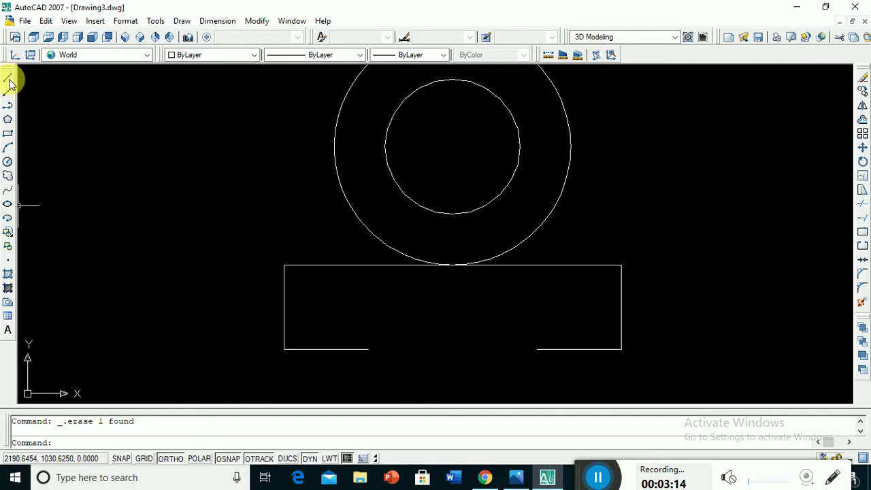
{"action": "left_click", "coordinate": [9, 78]}
{"action": "left_click", "coordinate": [368, 349]}
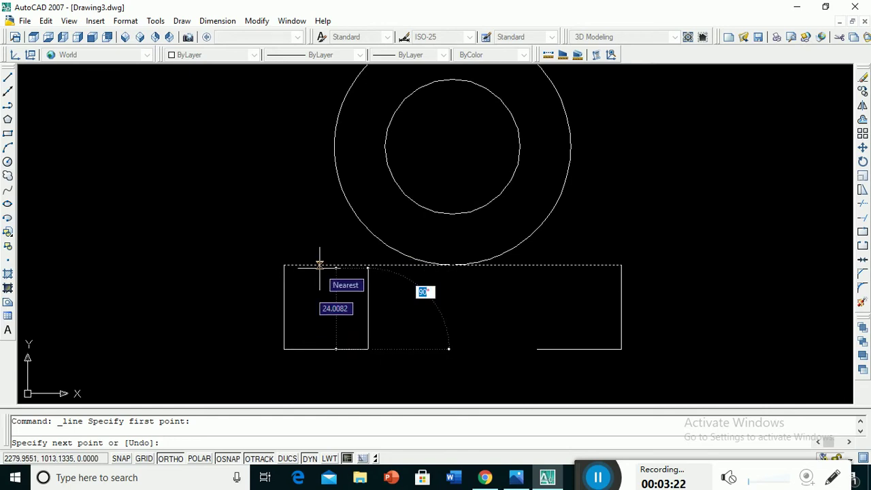
{"action": "type", "text": "135"}
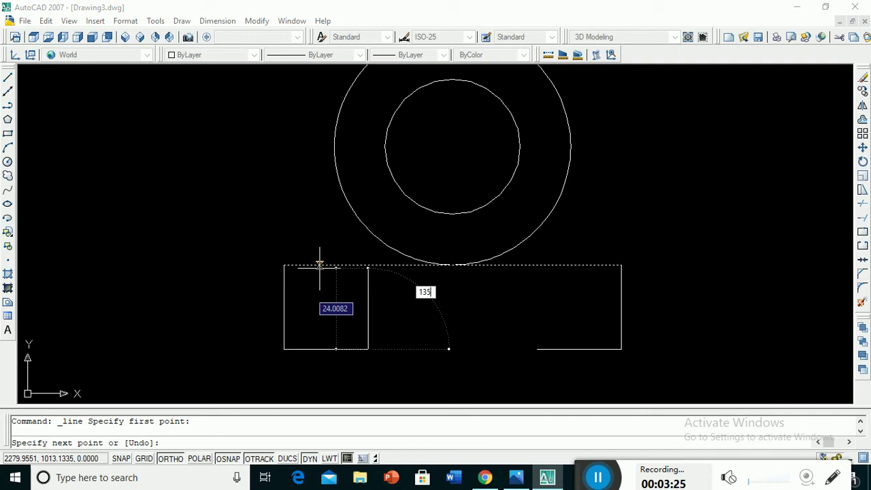
{"action": "key", "text": "Return"}
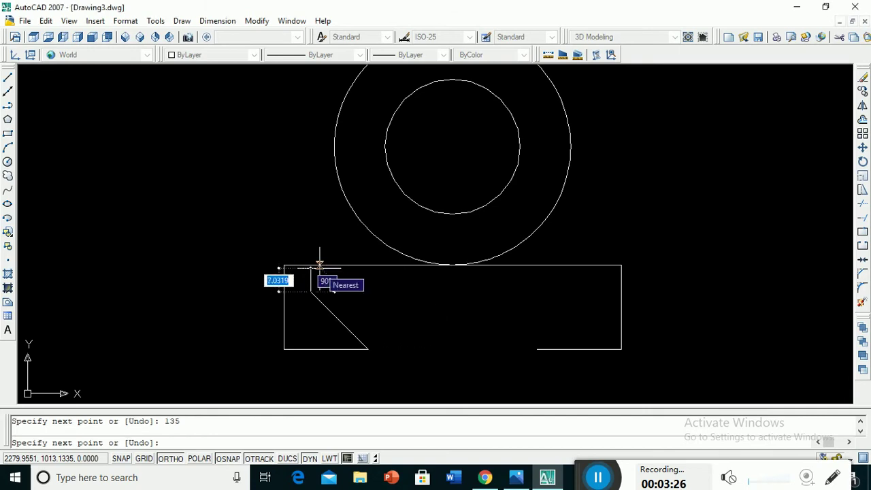
{"action": "key", "text": "Escape"}
Draw a 45° line rising from the bottom gap's right end.
{"action": "left_click", "coordinate": [7, 78]}
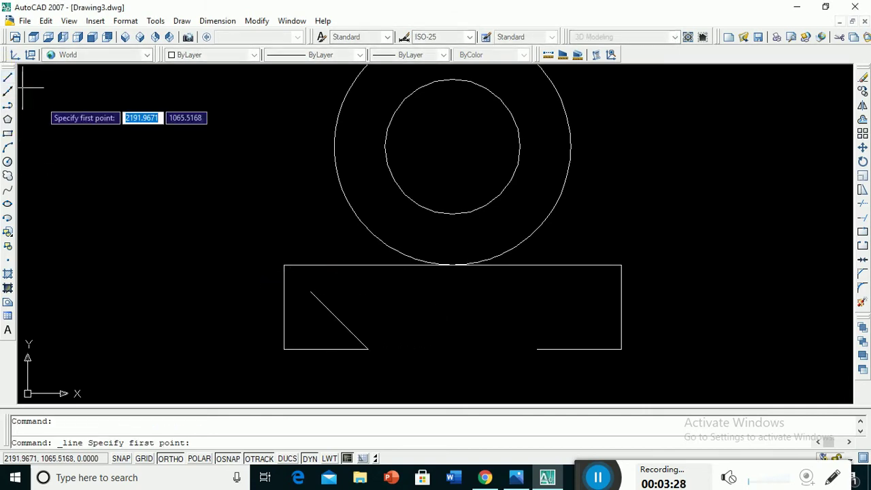
{"action": "left_click", "coordinate": [536, 349]}
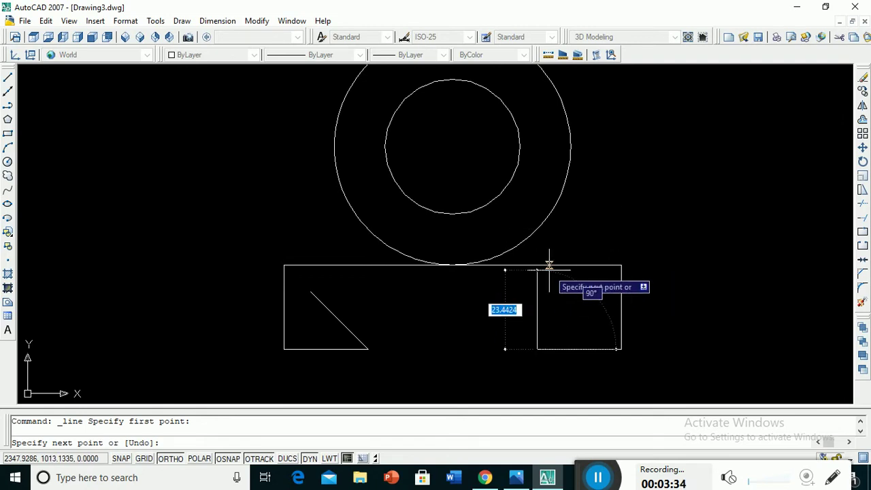
{"action": "type", "text": "45"}
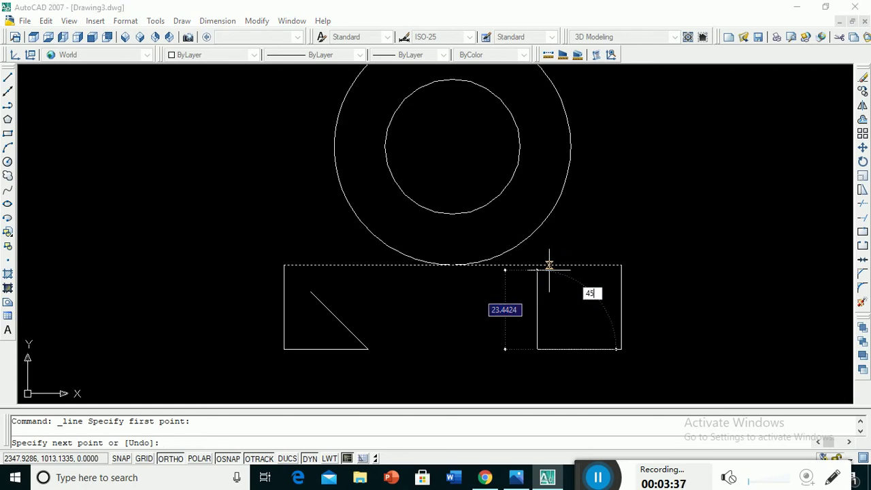
{"action": "key", "text": "Return"}
{"action": "key", "text": "Escape"}
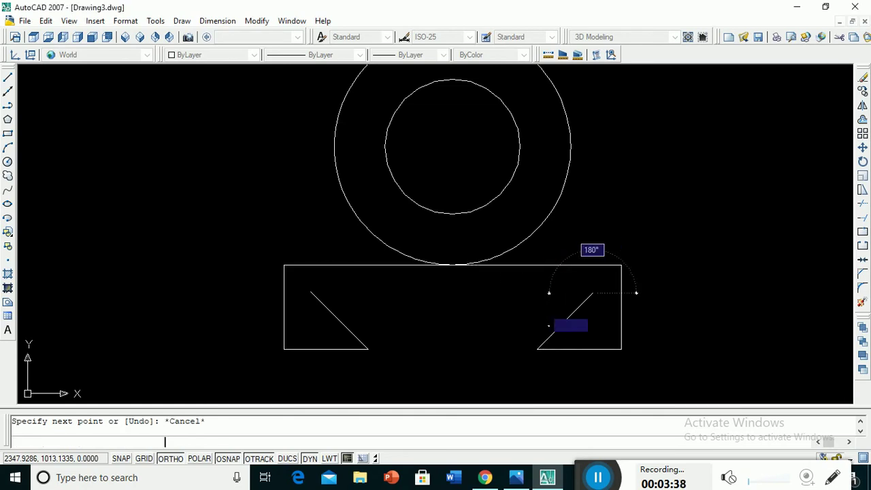
Draw a vertical 15-unit line in the left notch, then view the reference image.
{"action": "left_click", "coordinate": [7, 79]}
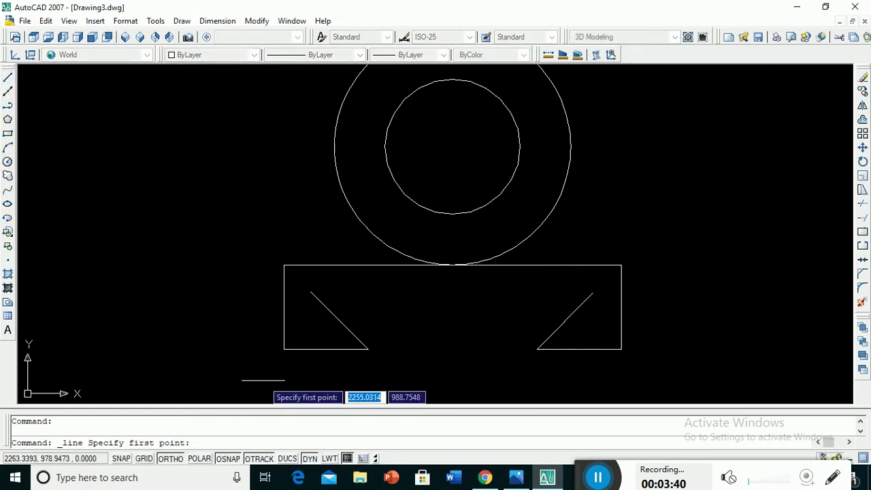
{"action": "left_click", "coordinate": [368, 349]}
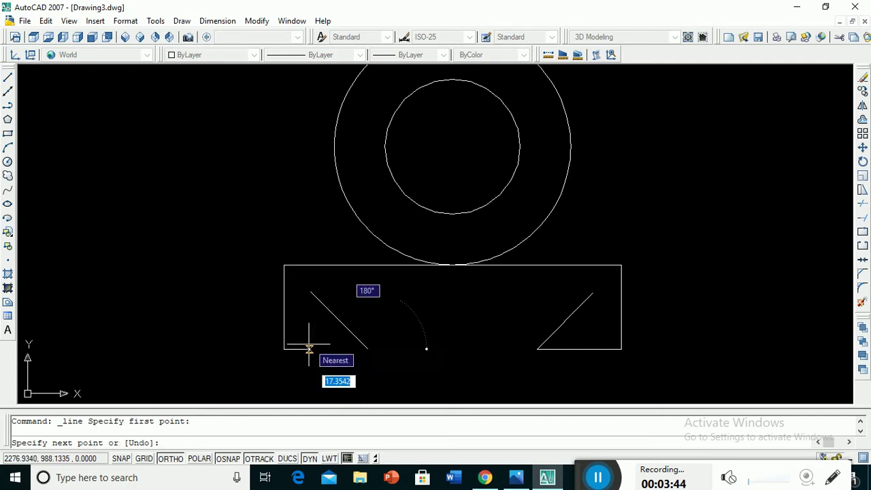
{"action": "type", "text": "15"}
{"action": "key", "text": "Return"}
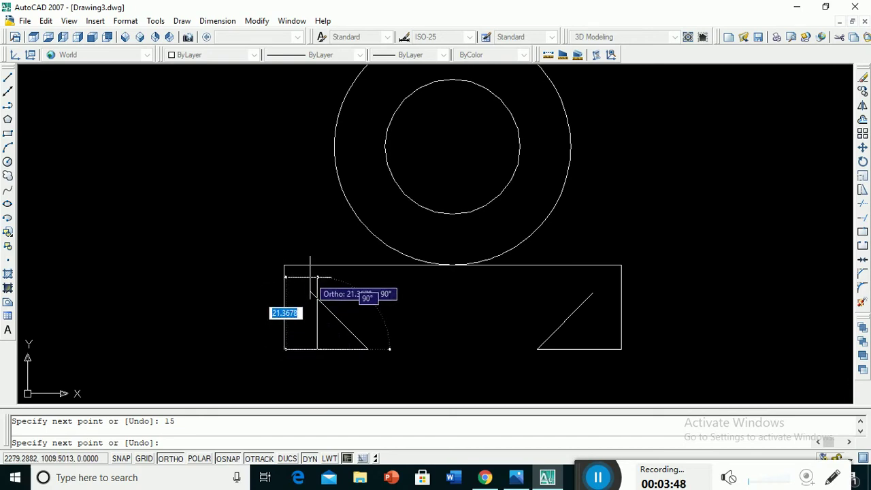
{"action": "type", "text": "15"}
{"action": "key", "text": "Return"}
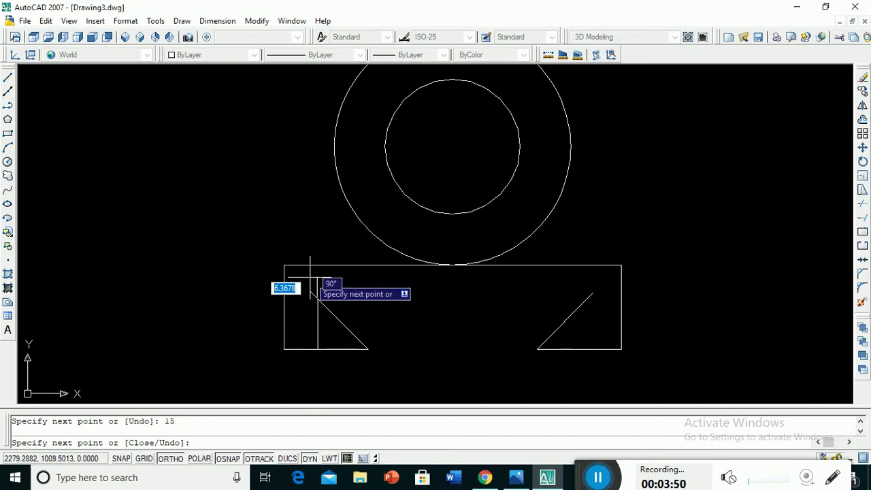
{"action": "key", "text": "Escape"}
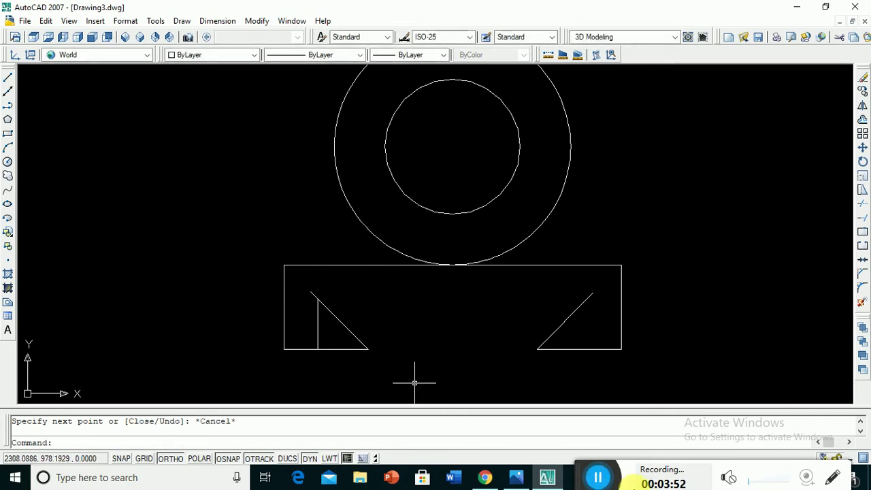
{"action": "left_click", "coordinate": [516, 478]}
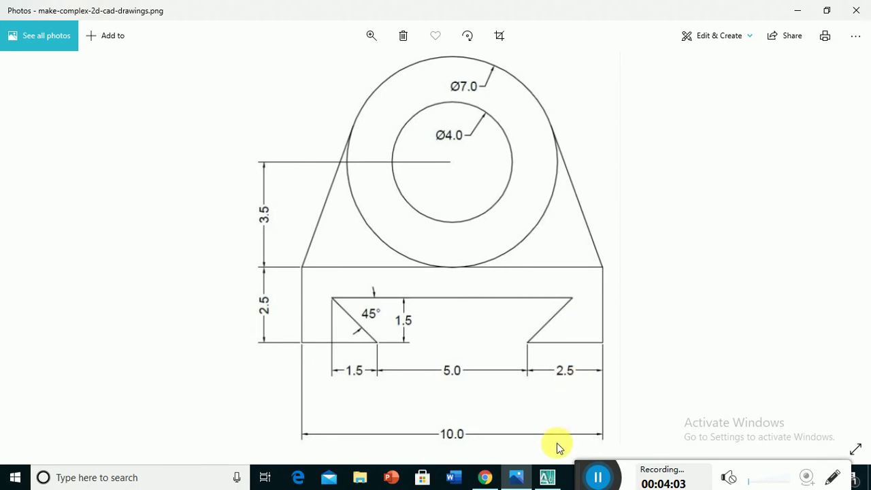
Draw a horizontal line from the left diagonal's top to past the right diagonal.
{"action": "left_click", "coordinate": [547, 480]}
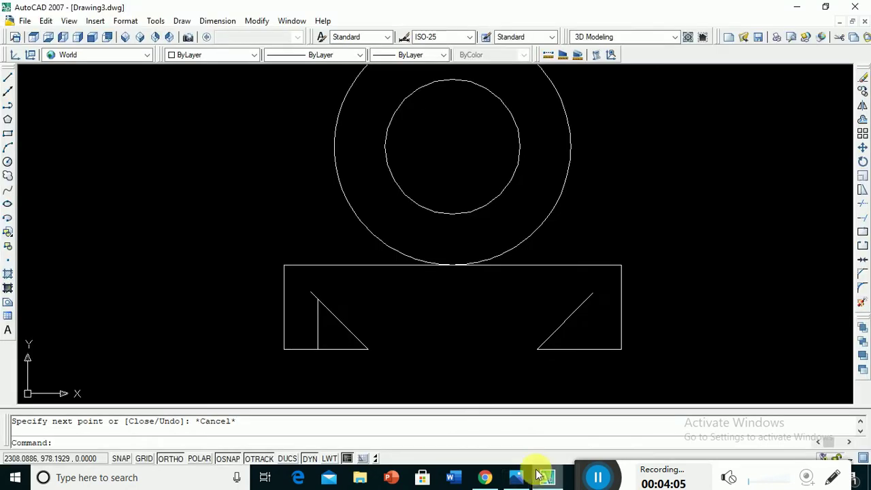
{"action": "left_click", "coordinate": [7, 79]}
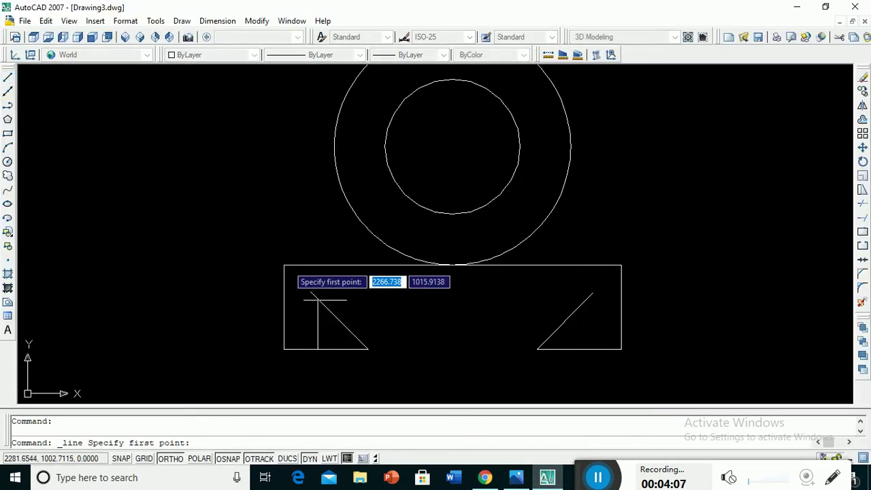
{"action": "left_click", "coordinate": [317, 297]}
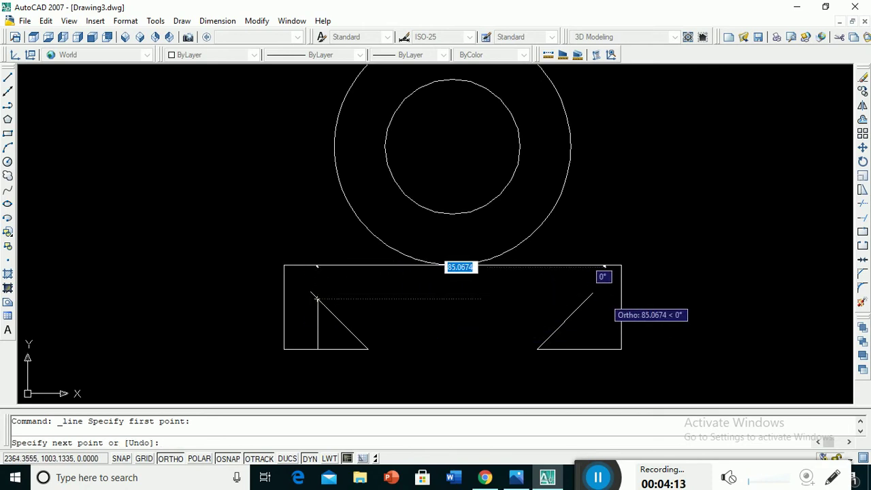
{"action": "left_click", "coordinate": [587, 295]}
{"action": "key", "text": "Escape"}
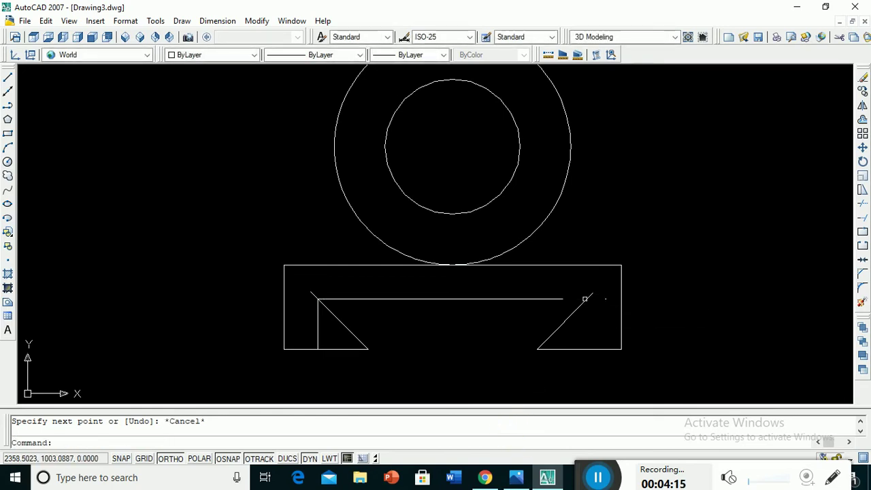
Erase the vertical helper line and the short bottom segment under the left notch.
{"action": "scroll", "coordinate": [523, 336], "scroll_direction": "up", "scroll_amount": 2}
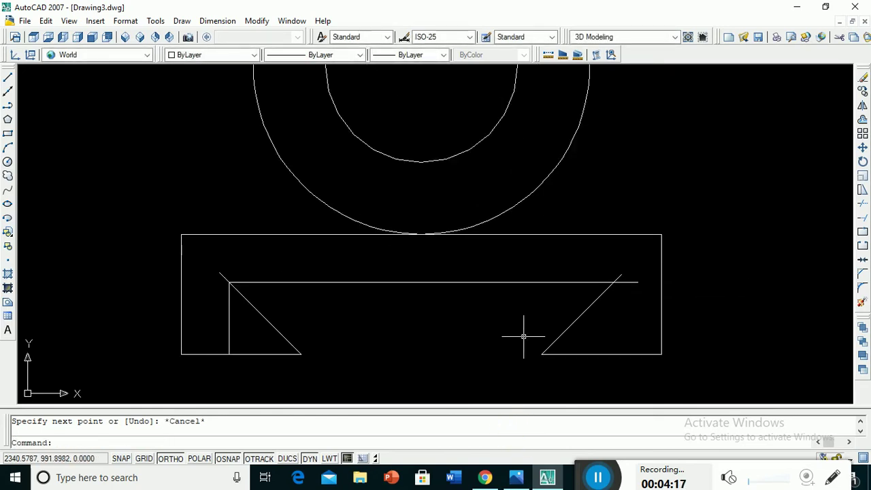
{"action": "left_click", "coordinate": [228, 311]}
{"action": "key", "text": "Delete"}
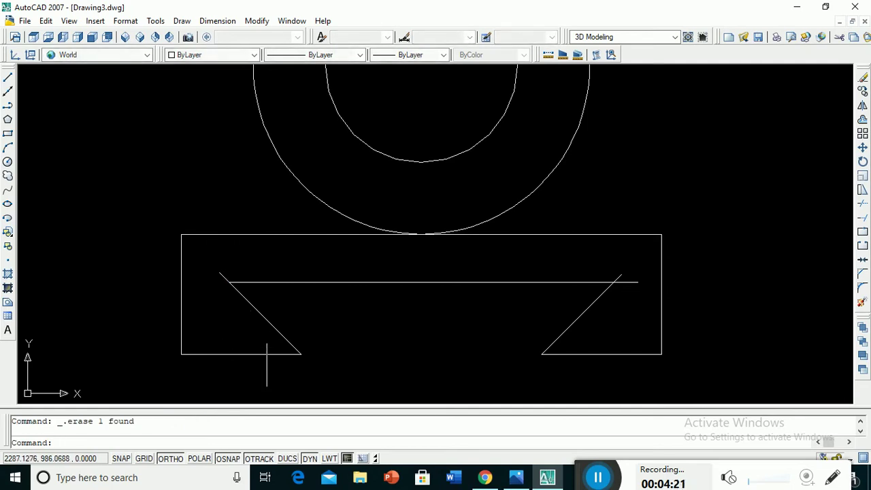
{"action": "left_click", "coordinate": [265, 353]}
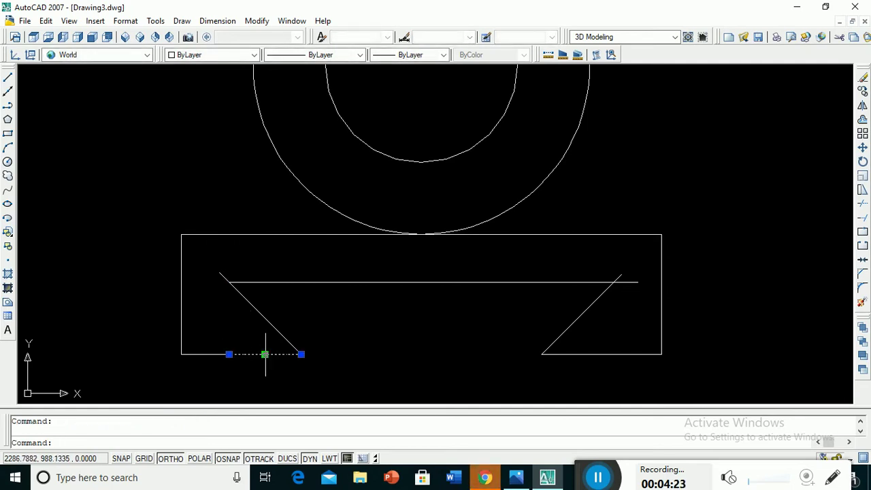
{"action": "key", "text": "Delete"}
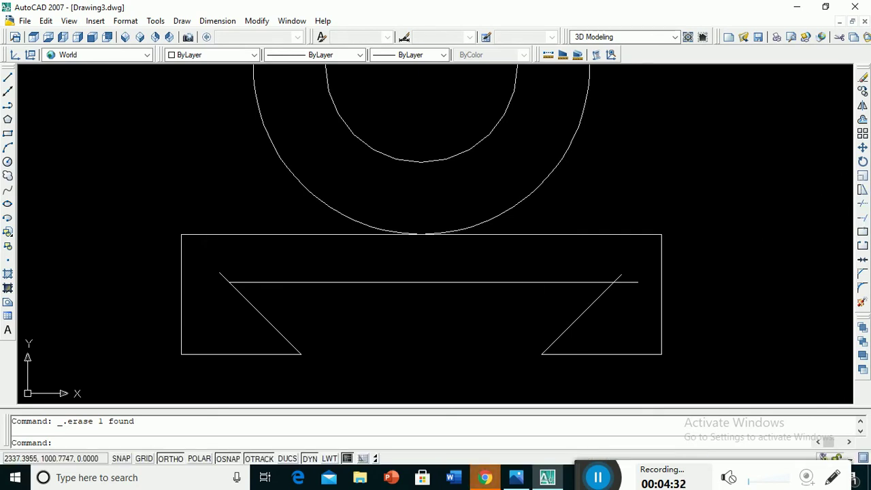
Trim the right diagonal's tip and the horizontal stub, then compare with the reference.
{"action": "type", "text": "tr"}
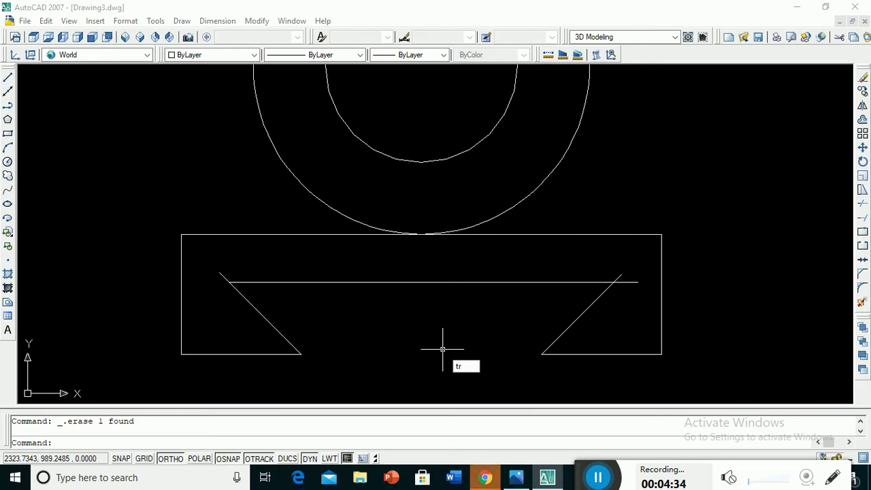
{"action": "key", "text": "Return"}
{"action": "key", "text": "Return"}
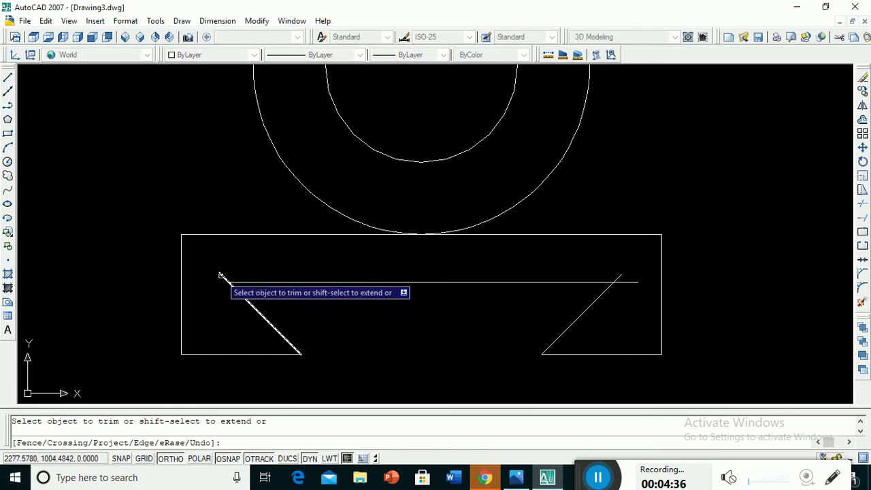
{"action": "left_click", "coordinate": [617, 277]}
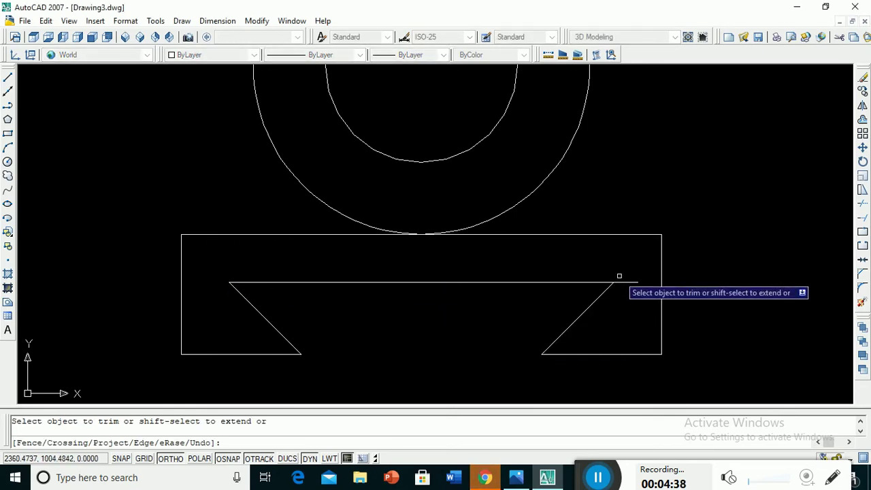
{"action": "left_click", "coordinate": [624, 284]}
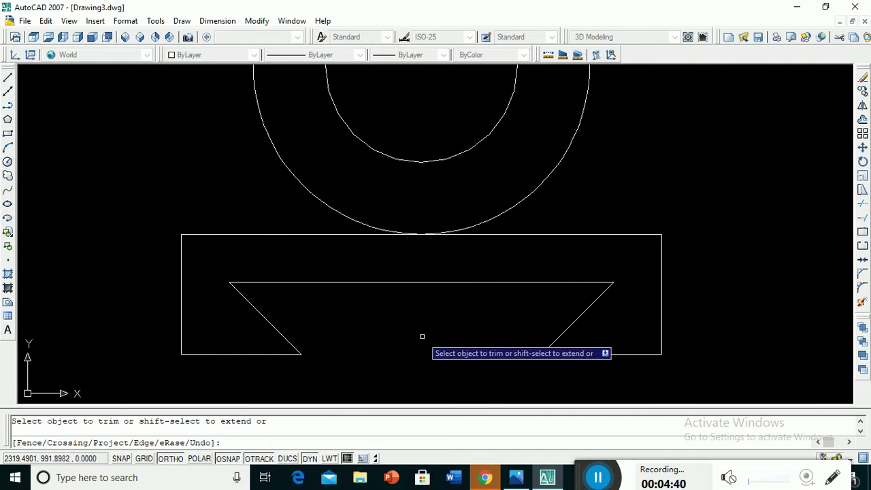
{"action": "key", "text": "Escape"}
{"action": "scroll", "coordinate": [403, 315], "scroll_direction": "down", "scroll_amount": 2}
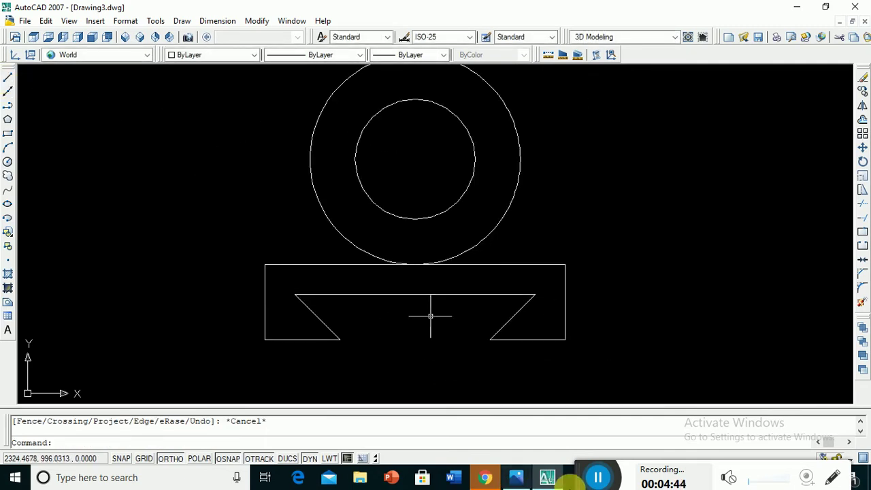
{"action": "left_click", "coordinate": [518, 476]}
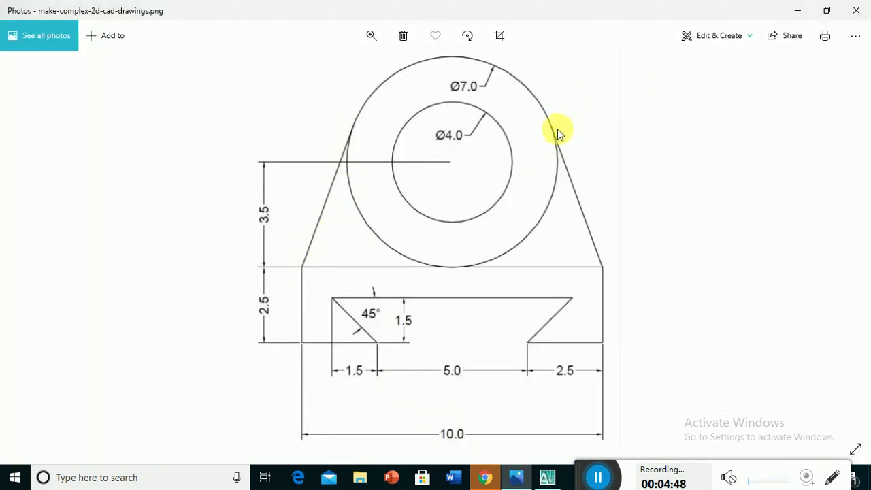
{"action": "left_click", "coordinate": [547, 476]}
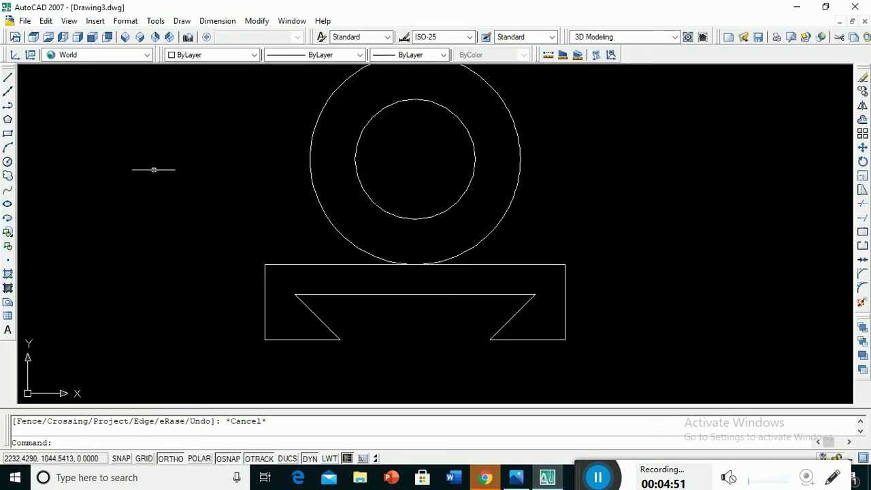
Draw a line from the base's top-left corner tangent to the outer circle.
{"action": "left_click", "coordinate": [8, 79]}
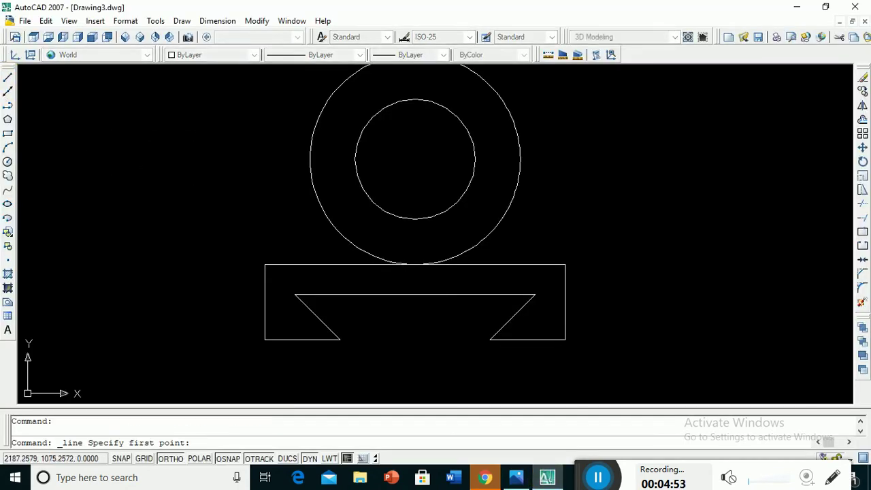
{"action": "left_click", "coordinate": [265, 264]}
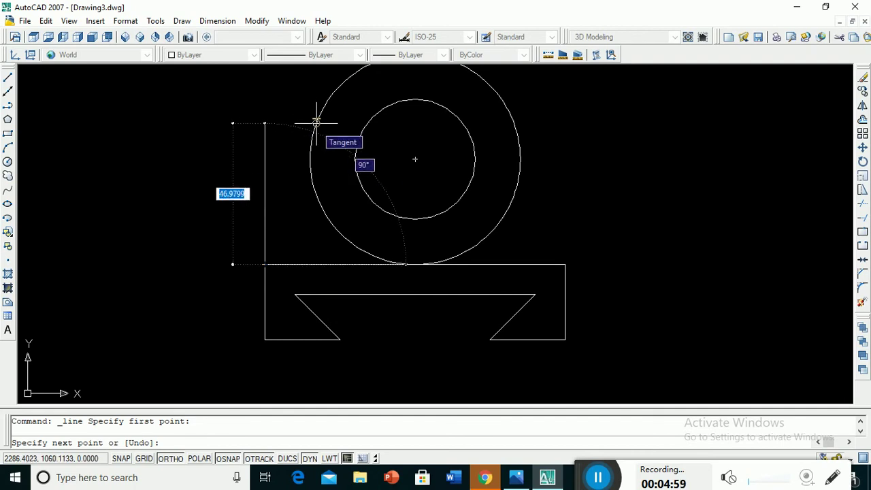
{"action": "left_click", "coordinate": [316, 123]}
{"action": "key", "text": "Escape"}
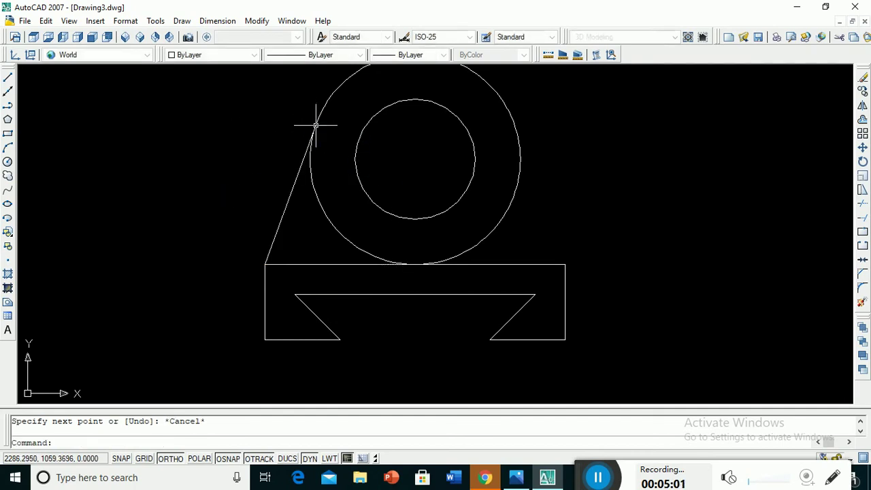
{"action": "right_click", "coordinate": [173, 461]}
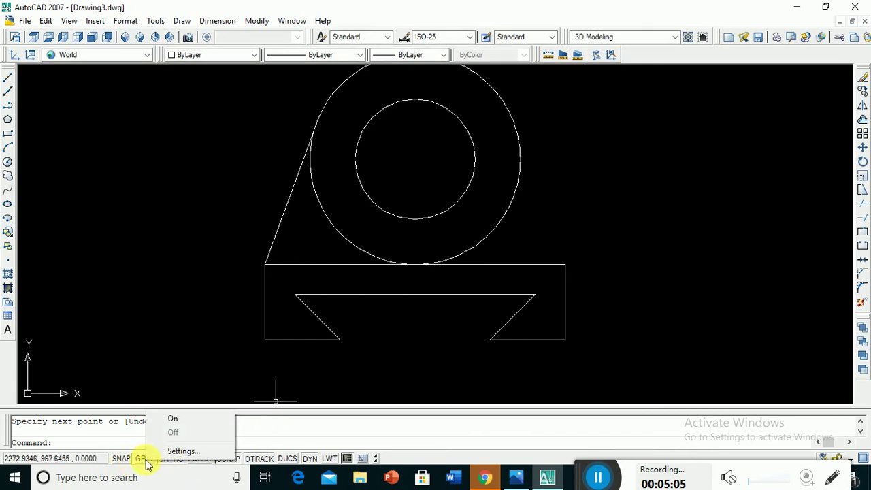
Enable every object snap mode, including Tangent and Endpoint, in Drafting Settings.
{"action": "left_click", "coordinate": [187, 448]}
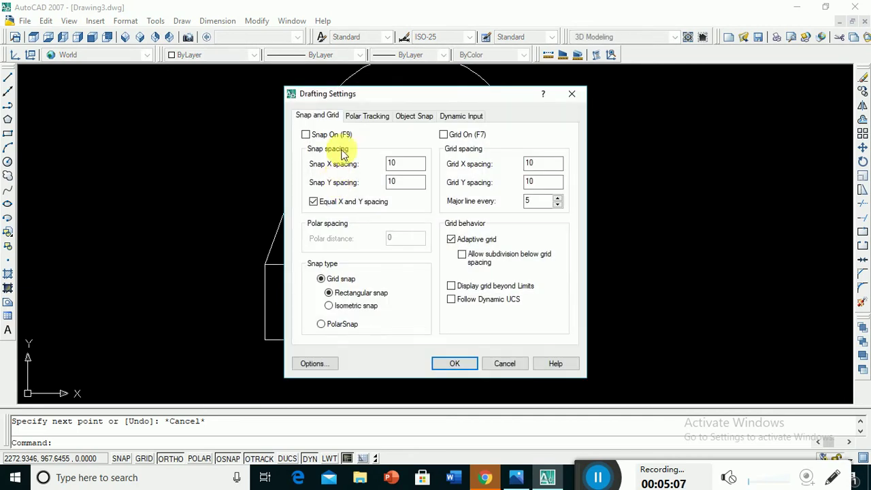
{"action": "left_click", "coordinate": [363, 117]}
{"action": "left_click", "coordinate": [407, 117]}
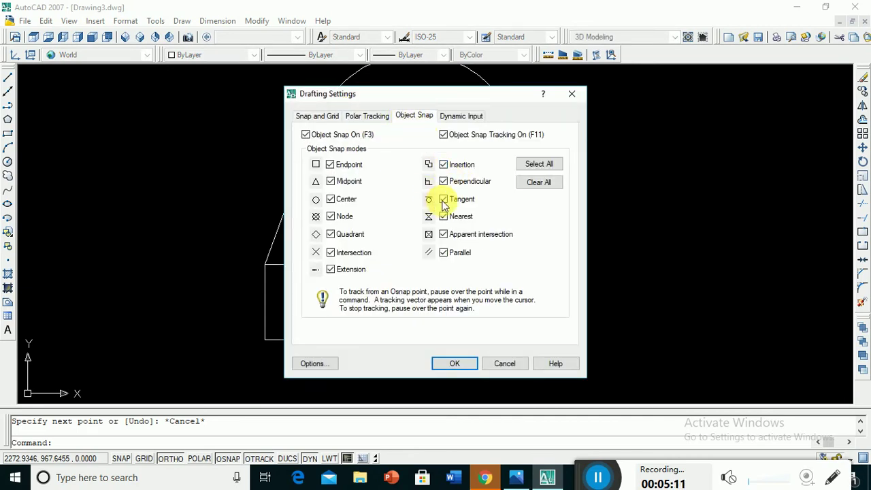
{"action": "left_click", "coordinate": [457, 362]}
Draw a line from the base's top-right corner tangent to the outer circle, then zoom out.
{"action": "left_click", "coordinate": [7, 78]}
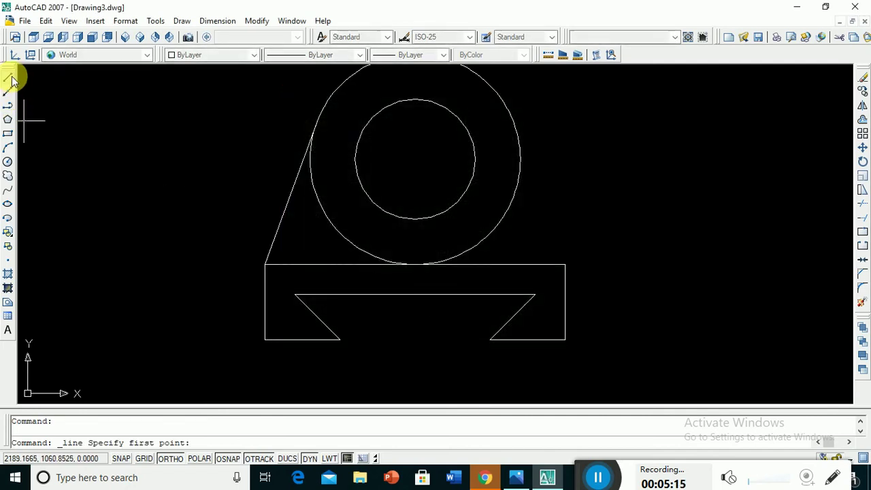
{"action": "left_click", "coordinate": [564, 264]}
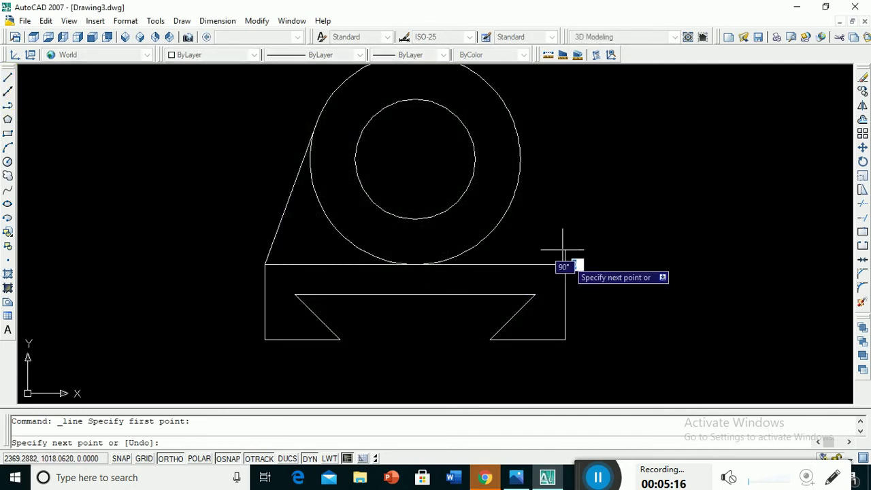
{"action": "left_click", "coordinate": [514, 122]}
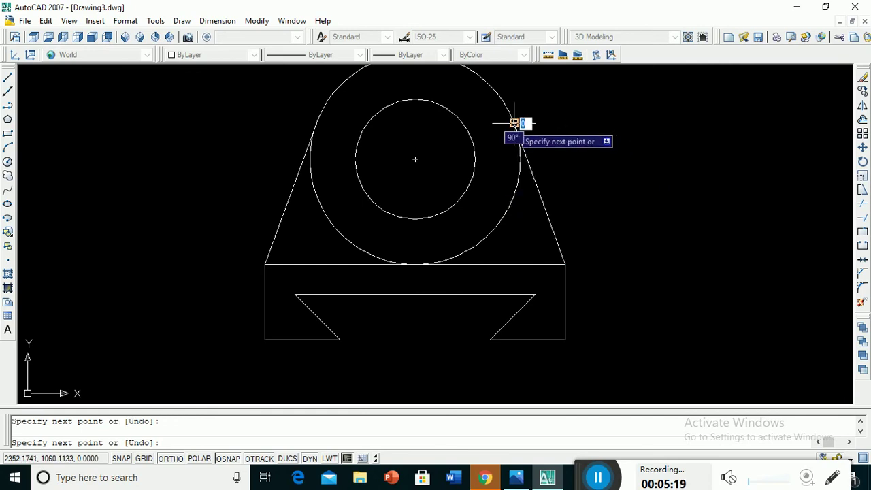
{"action": "key", "text": "Escape"}
{"action": "scroll", "coordinate": [468, 231], "scroll_direction": "down", "scroll_amount": 1}
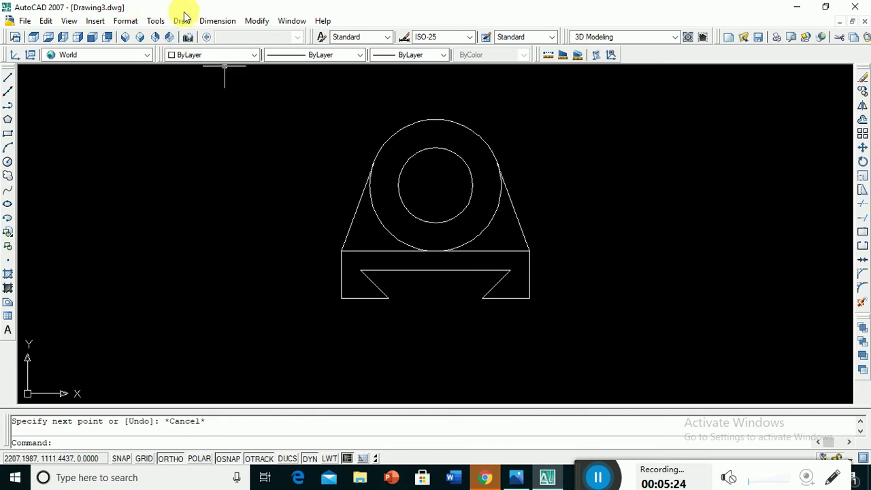
Add radius dimensions to both circles: R20 on the inner circle and R35 on the outer circle.
{"action": "left_click", "coordinate": [213, 22]}
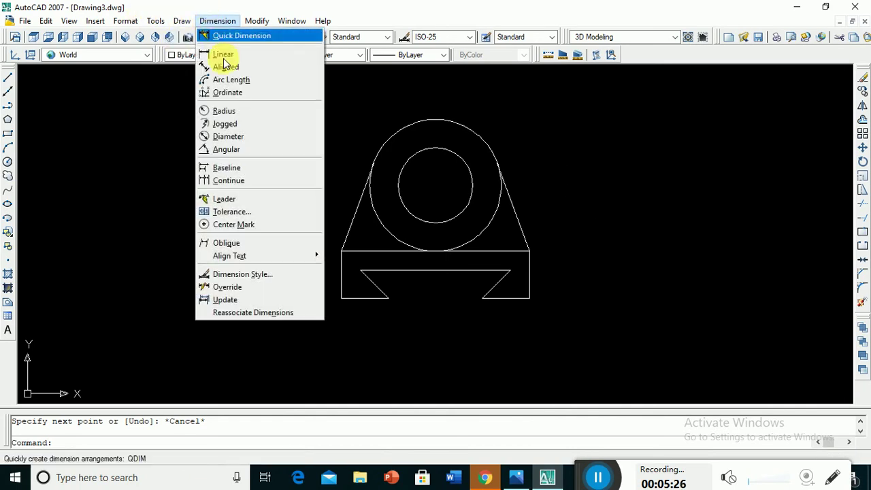
{"action": "left_click", "coordinate": [224, 110]}
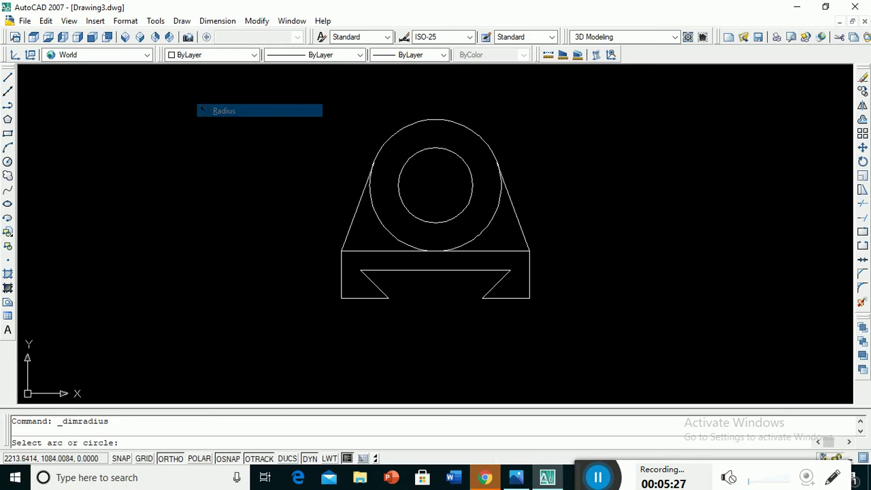
{"action": "left_click", "coordinate": [469, 167]}
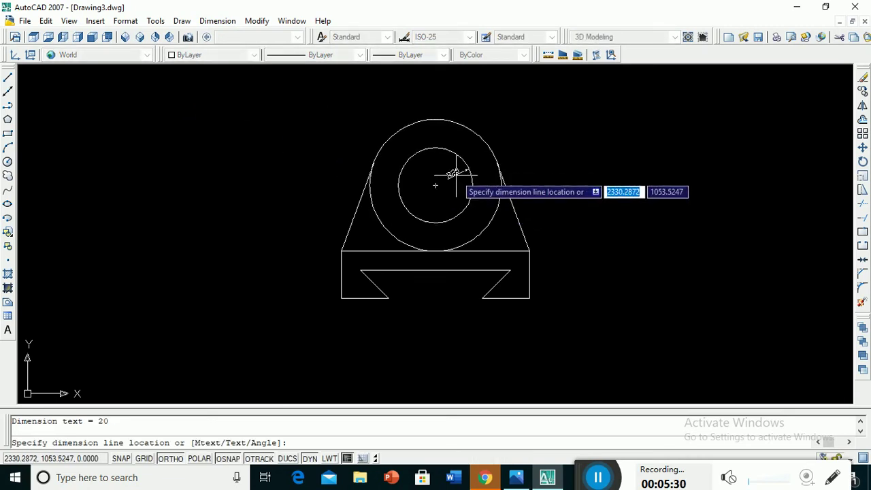
{"action": "left_click", "coordinate": [456, 174]}
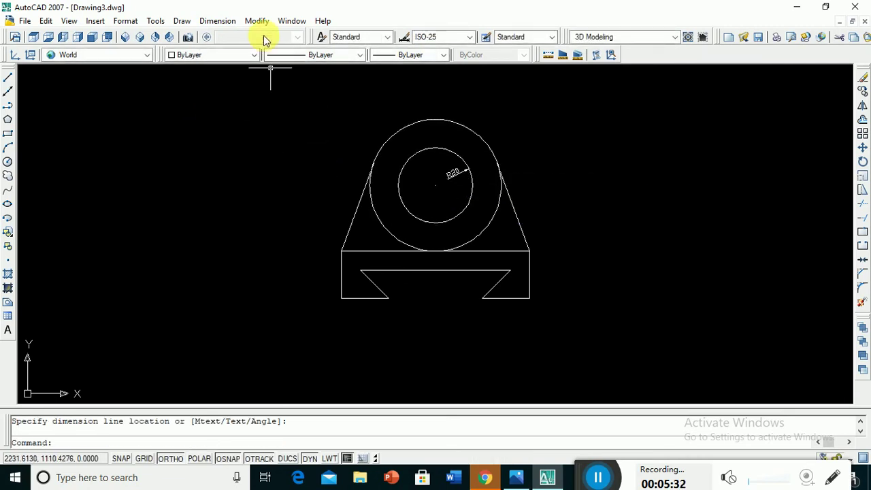
{"action": "left_click", "coordinate": [231, 22]}
{"action": "left_click", "coordinate": [233, 111]}
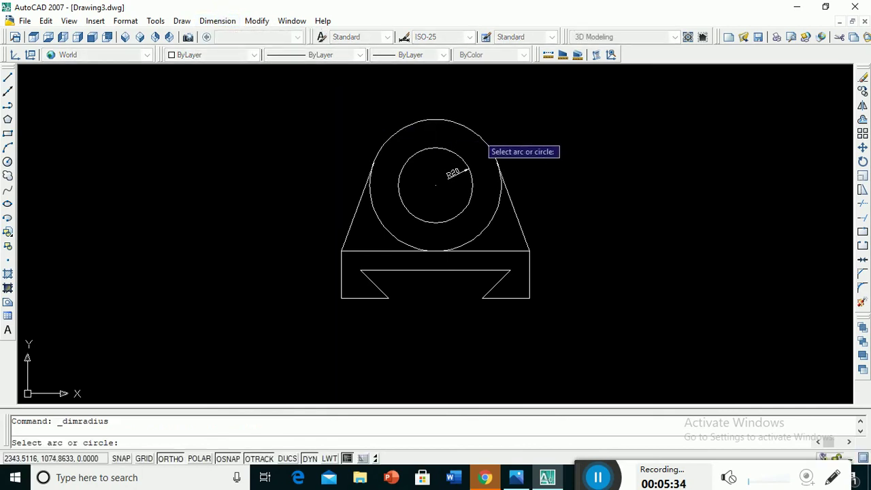
{"action": "left_click", "coordinate": [487, 140]}
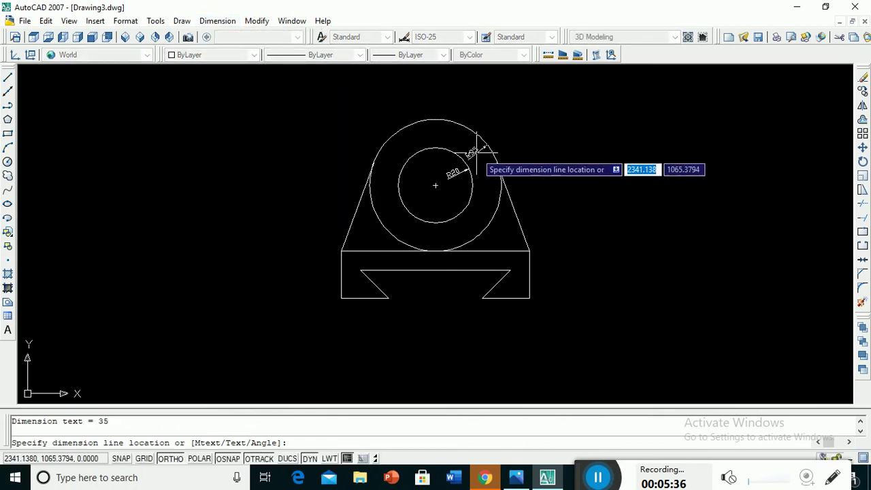
{"action": "left_click", "coordinate": [477, 150]}
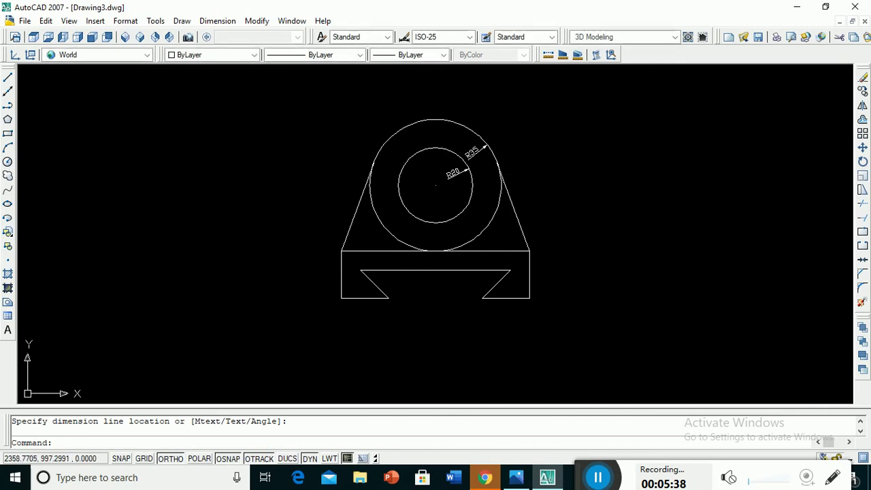
Add linear dimensions for the base height 25, overall width 100, and right foot 25.
{"action": "left_click", "coordinate": [215, 21]}
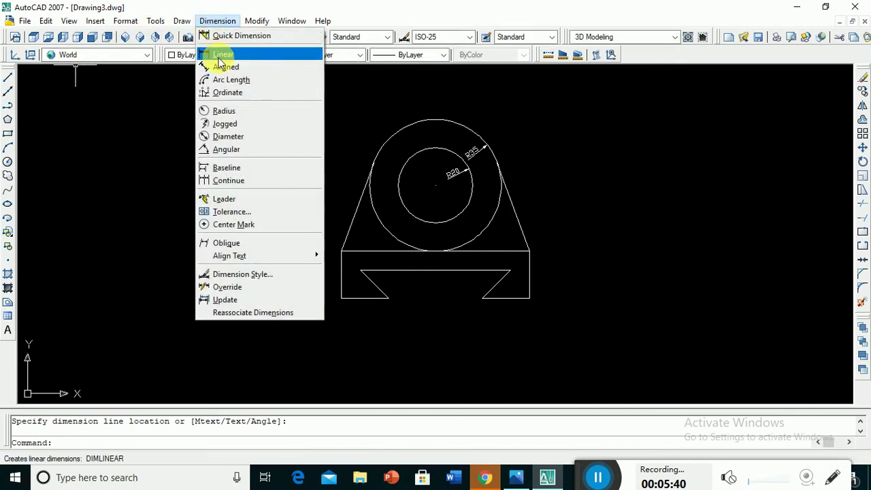
{"action": "left_click", "coordinate": [219, 62]}
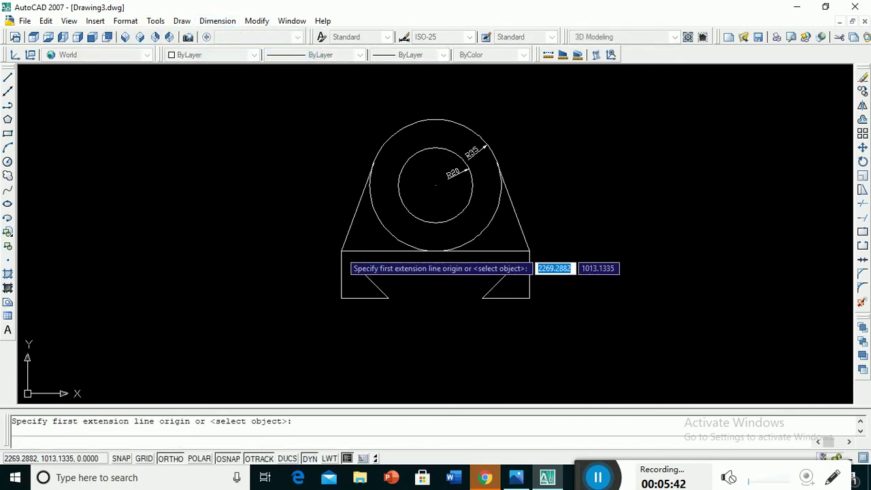
{"action": "left_click", "coordinate": [341, 250]}
{"action": "left_click", "coordinate": [340, 297]}
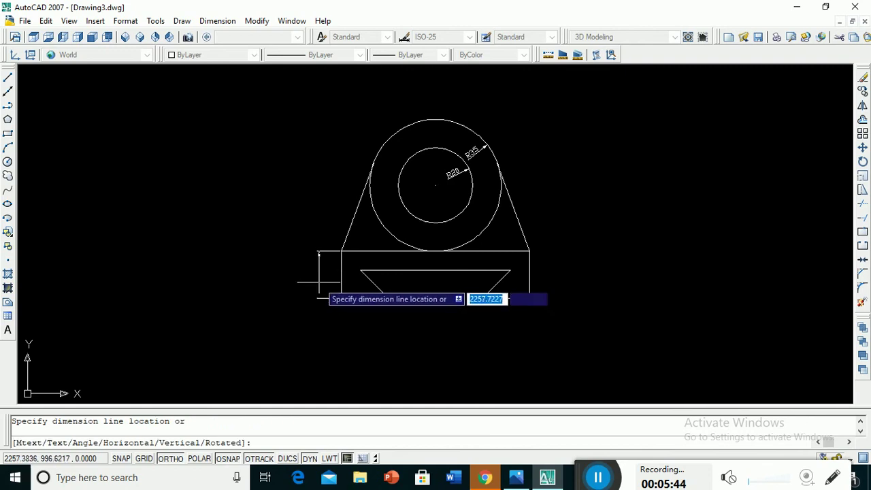
{"action": "left_click", "coordinate": [315, 297]}
{"action": "left_click", "coordinate": [224, 20]}
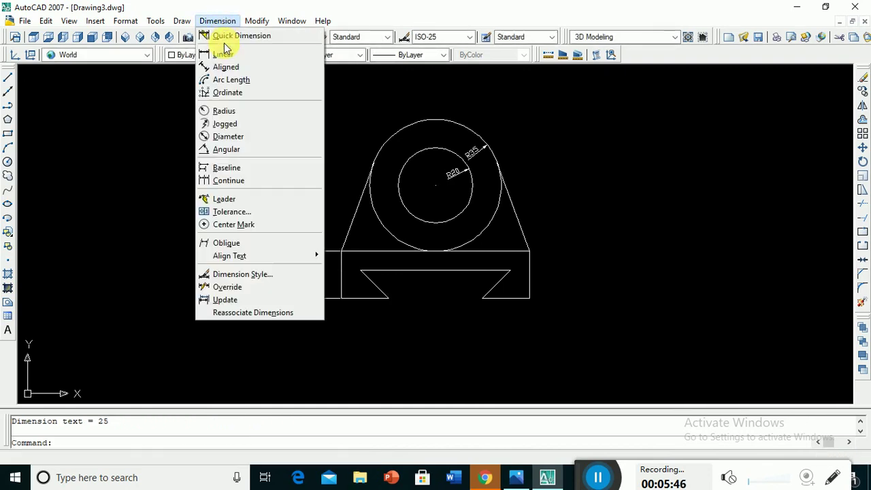
{"action": "left_click", "coordinate": [228, 57]}
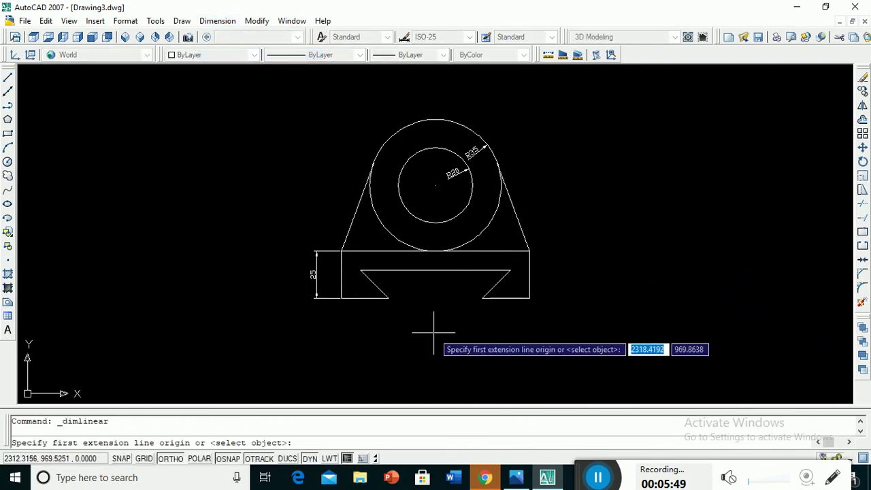
{"action": "left_click", "coordinate": [341, 297]}
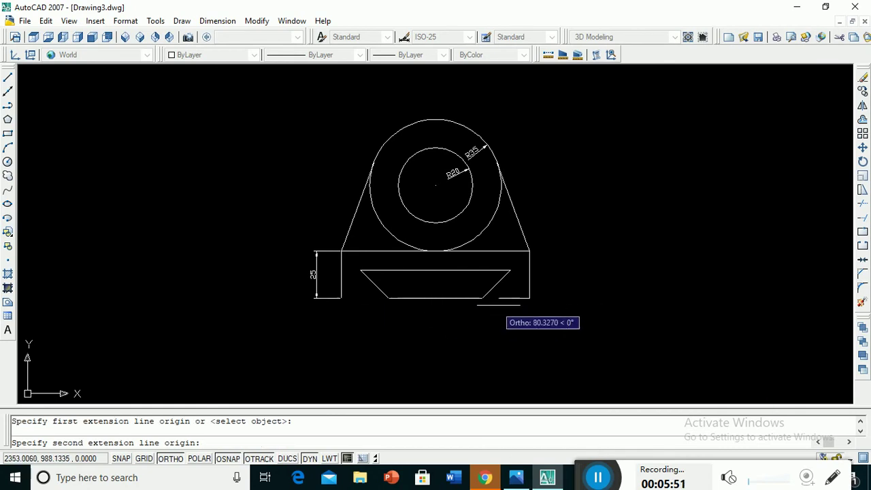
{"action": "left_click", "coordinate": [529, 297]}
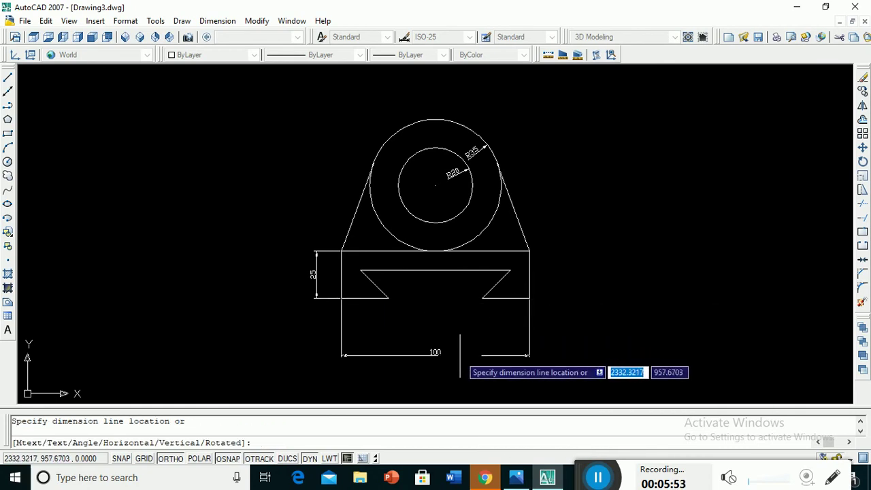
{"action": "left_click", "coordinate": [460, 353]}
{"action": "left_click", "coordinate": [216, 22]}
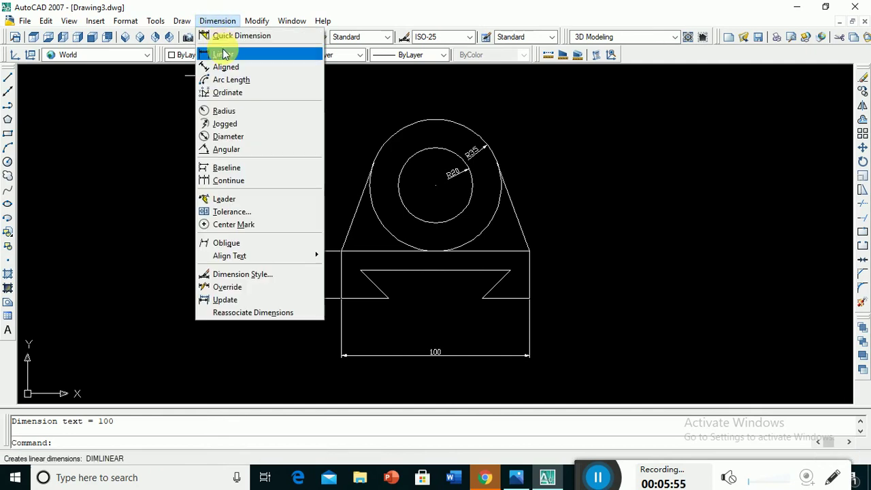
{"action": "left_click", "coordinate": [224, 54]}
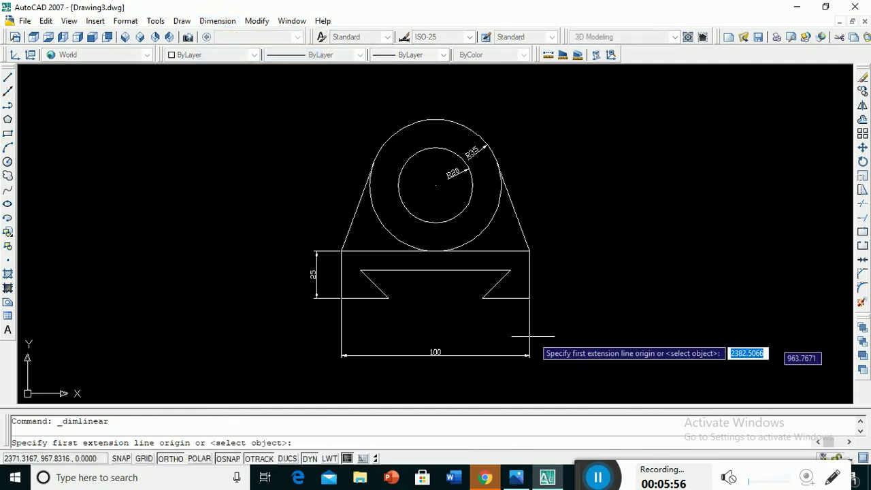
{"action": "left_click", "coordinate": [529, 297]}
{"action": "left_click", "coordinate": [482, 297]}
{"action": "left_click", "coordinate": [503, 324]}
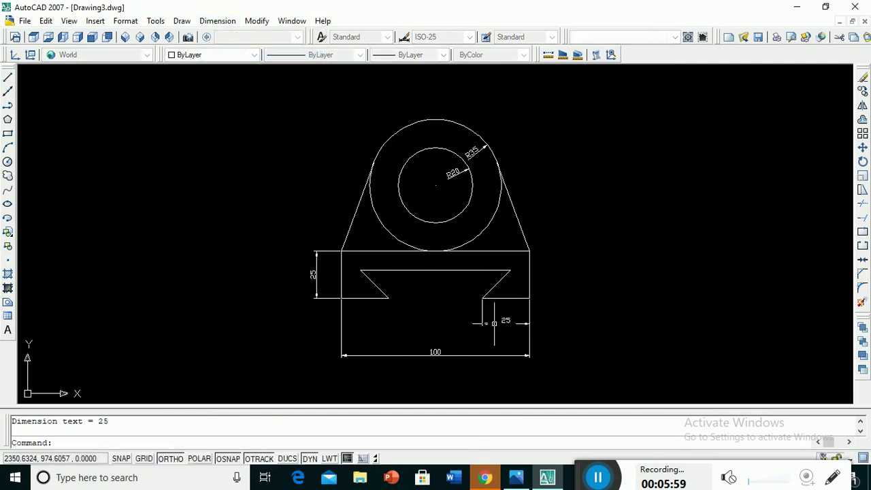
Dimension the left notch width 15 and the slot depth 15.
{"action": "left_click", "coordinate": [216, 21]}
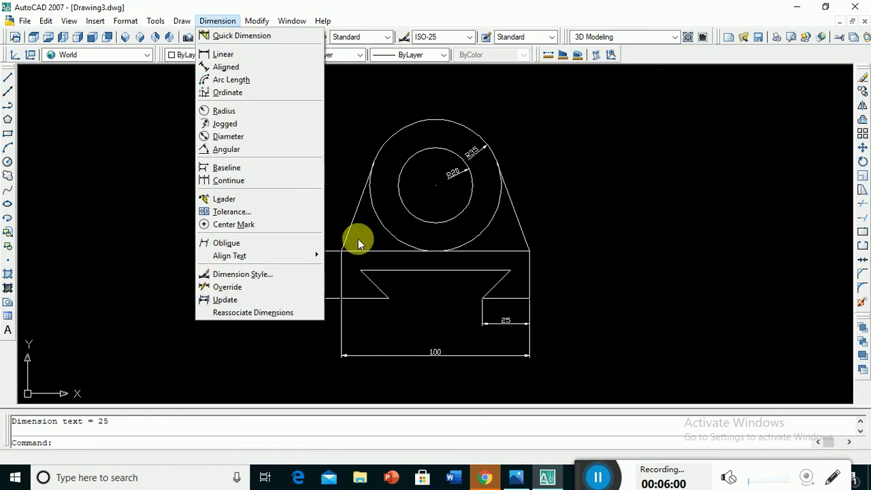
{"action": "left_click", "coordinate": [223, 54]}
{"action": "left_click", "coordinate": [387, 298]}
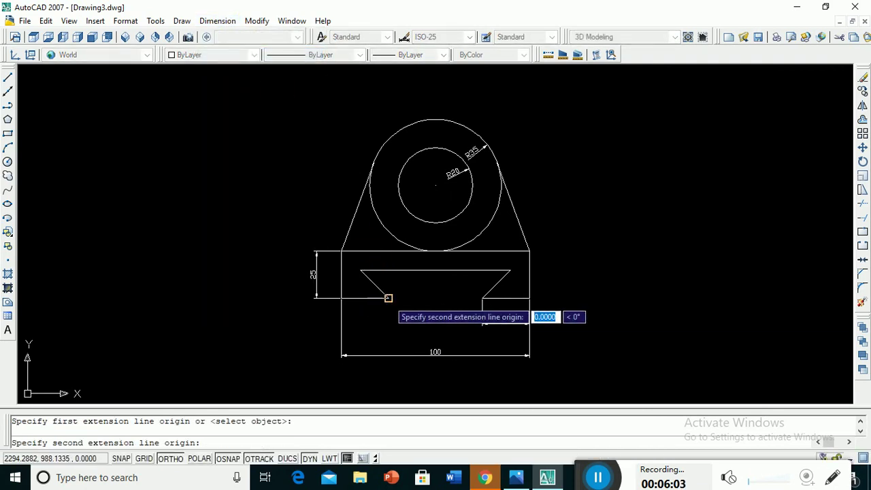
{"action": "left_click", "coordinate": [362, 270]}
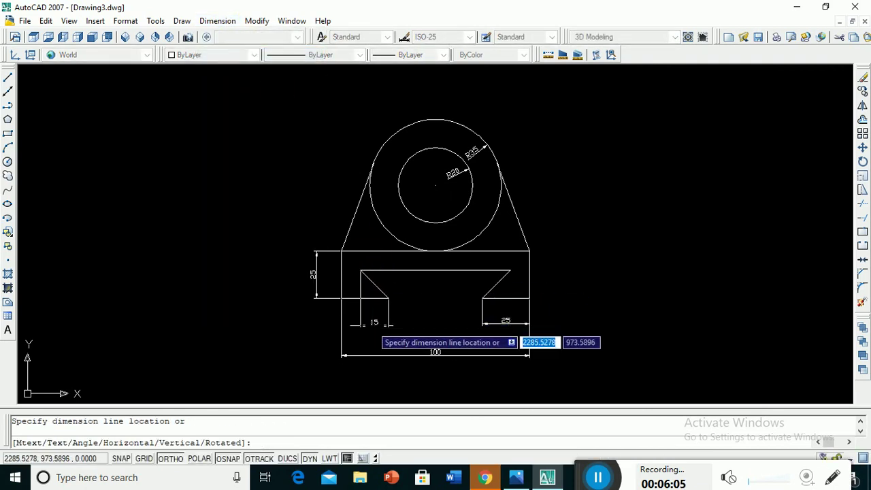
{"action": "left_click", "coordinate": [371, 325]}
{"action": "left_click", "coordinate": [219, 20]}
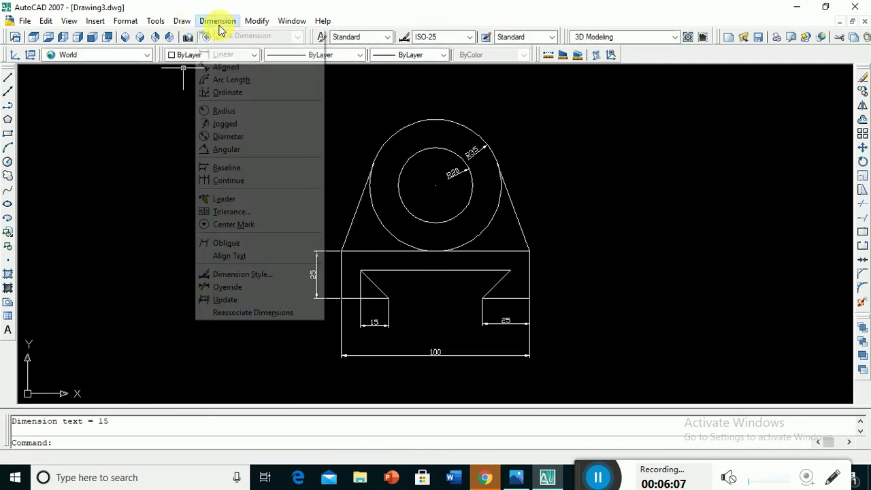
{"action": "left_click", "coordinate": [224, 55]}
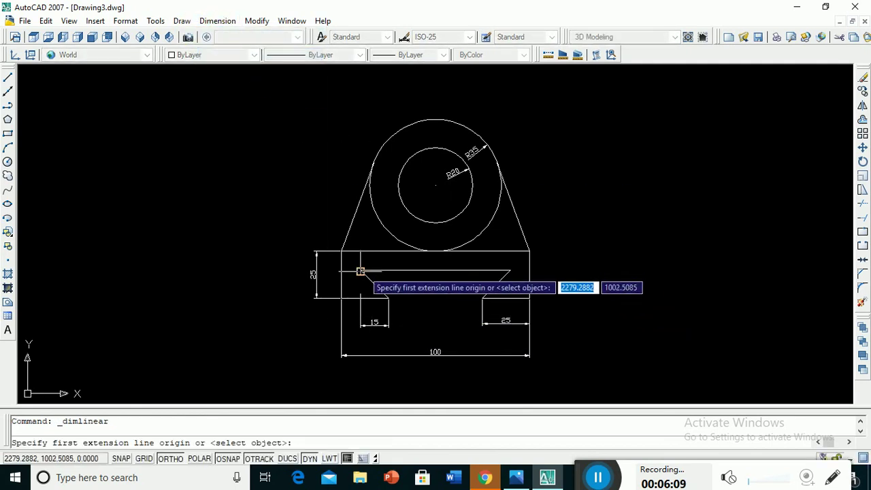
{"action": "scroll", "coordinate": [360, 271], "scroll_direction": "up", "scroll_amount": 2}
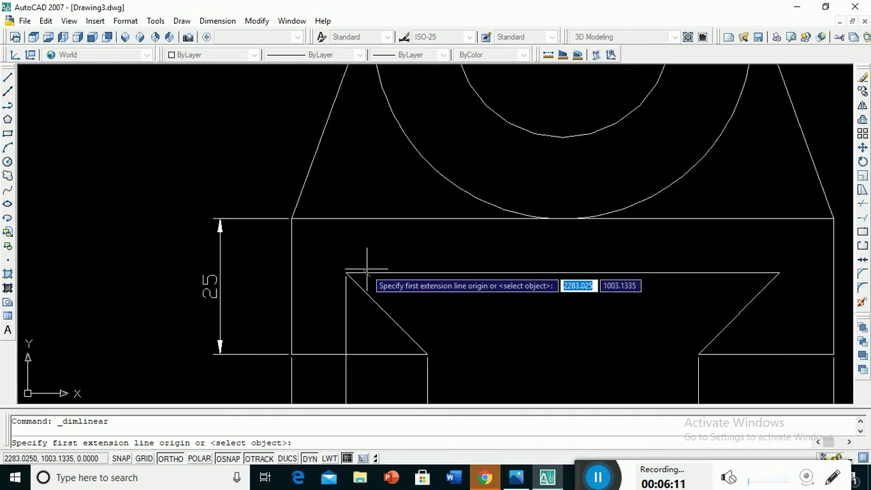
{"action": "left_click", "coordinate": [346, 273]}
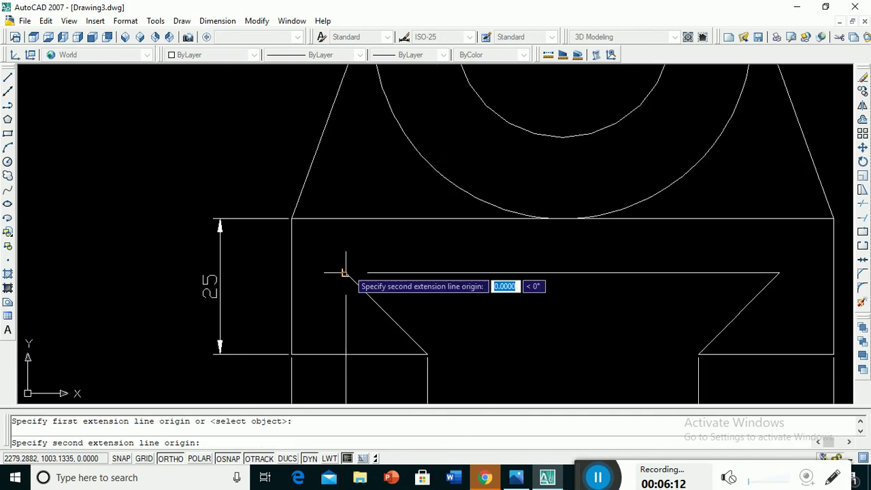
{"action": "left_click", "coordinate": [427, 354]}
{"action": "left_click", "coordinate": [465, 307]}
{"action": "scroll", "coordinate": [525, 330], "scroll_direction": "up", "scroll_amount": 1}
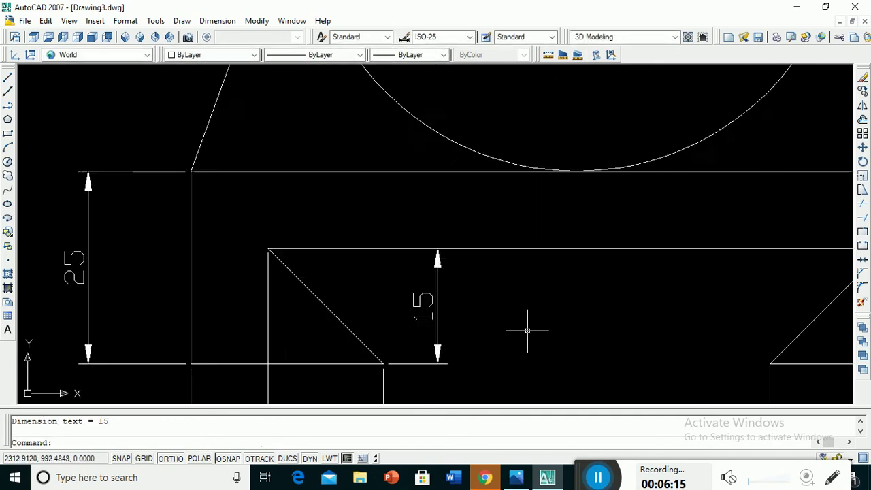
{"action": "scroll", "coordinate": [527, 330], "scroll_direction": "down", "scroll_amount": 4}
{"action": "middle_click", "coordinate": [641, 381]}
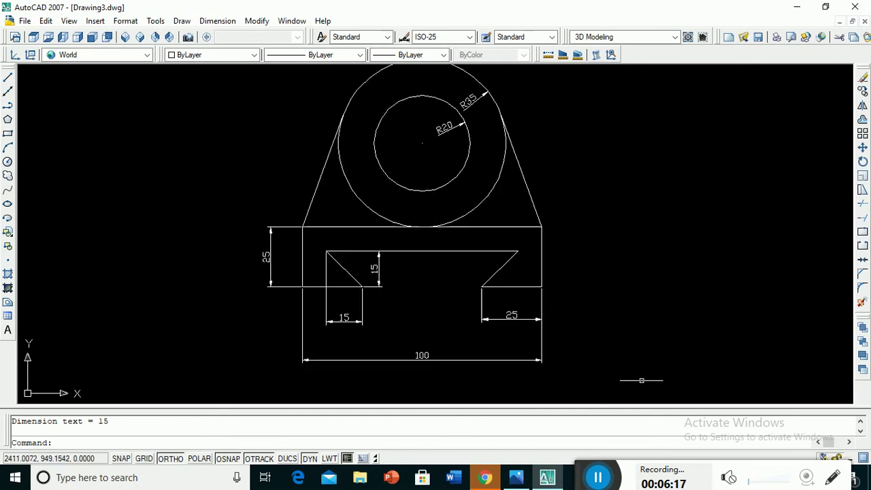
Add the 50 linear dimension between the two notches' lower corners below the part.
{"action": "left_click", "coordinate": [217, 21]}
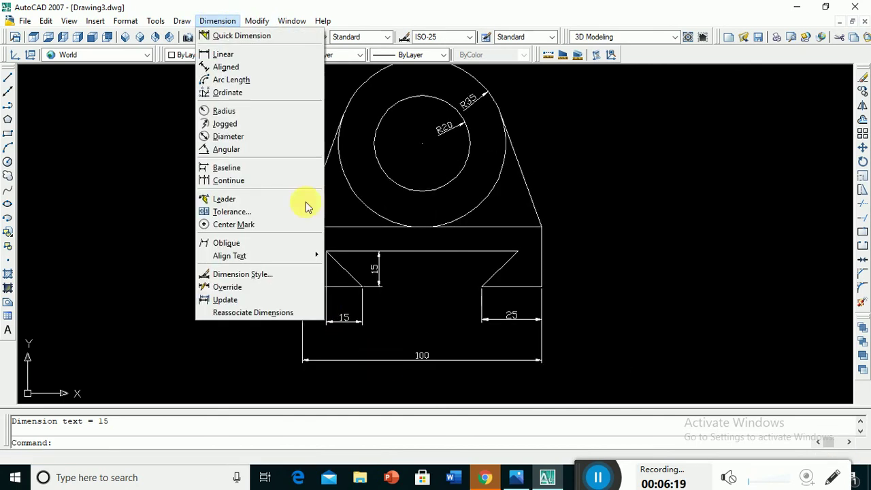
{"action": "left_click", "coordinate": [248, 53]}
{"action": "scroll", "coordinate": [401, 296], "scroll_direction": "up", "scroll_amount": 3}
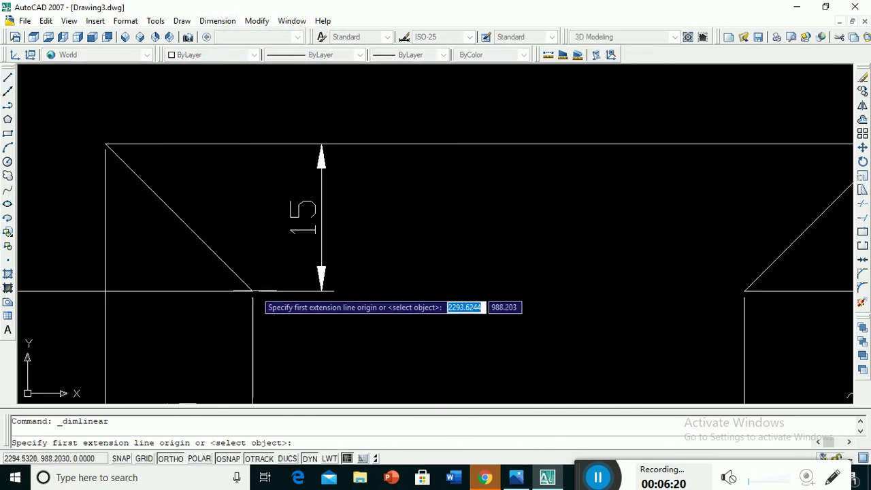
{"action": "left_click", "coordinate": [253, 291]}
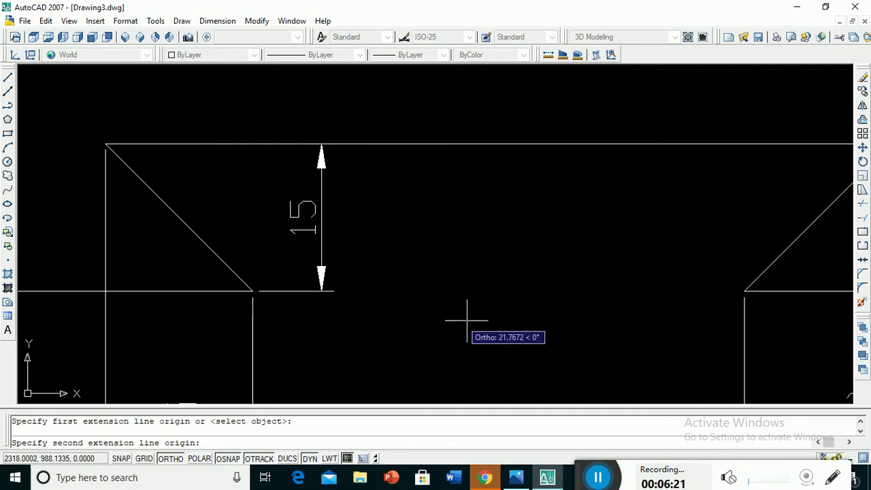
{"action": "left_click", "coordinate": [744, 291]}
{"action": "scroll", "coordinate": [518, 353], "scroll_direction": "down", "scroll_amount": 3}
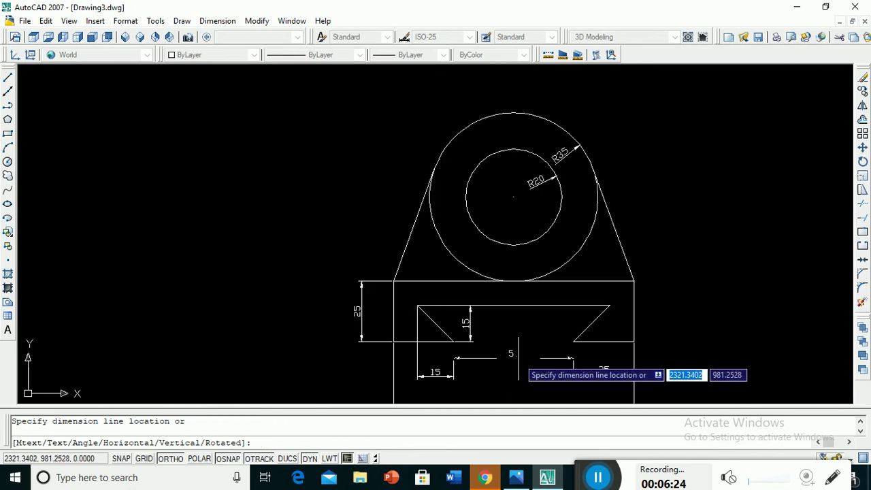
{"action": "left_click", "coordinate": [517, 371]}
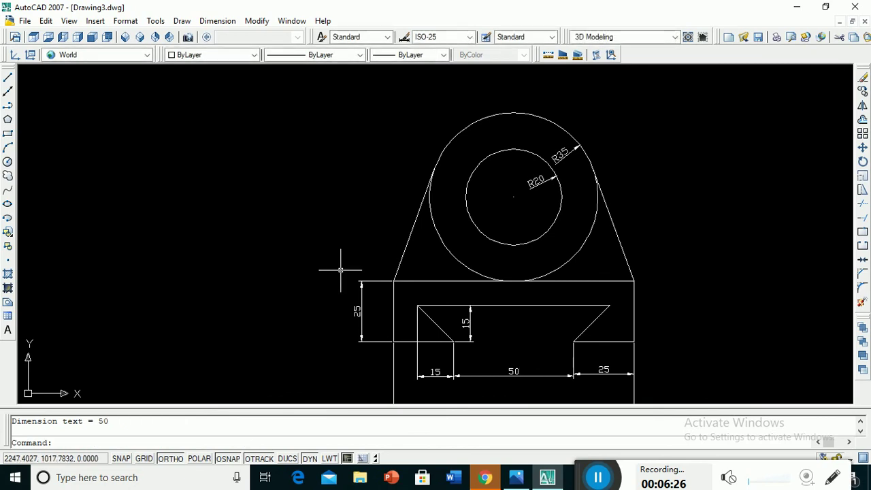
{"action": "scroll", "coordinate": [340, 270], "scroll_direction": "up", "scroll_amount": 1}
{"action": "scroll", "coordinate": [340, 270], "scroll_direction": "down", "scroll_amount": 3}
{"action": "scroll", "coordinate": [470, 362], "scroll_direction": "up", "scroll_amount": 3}
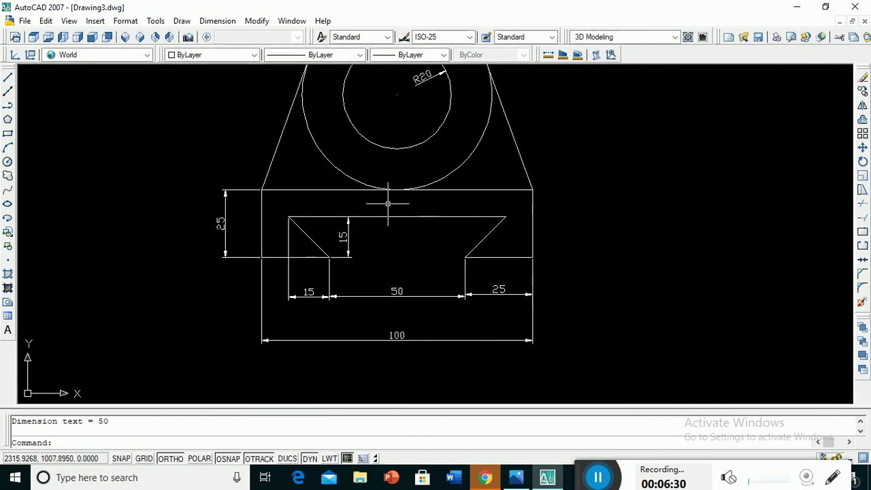
{"action": "scroll", "coordinate": [355, 216], "scroll_direction": "down", "scroll_amount": 2}
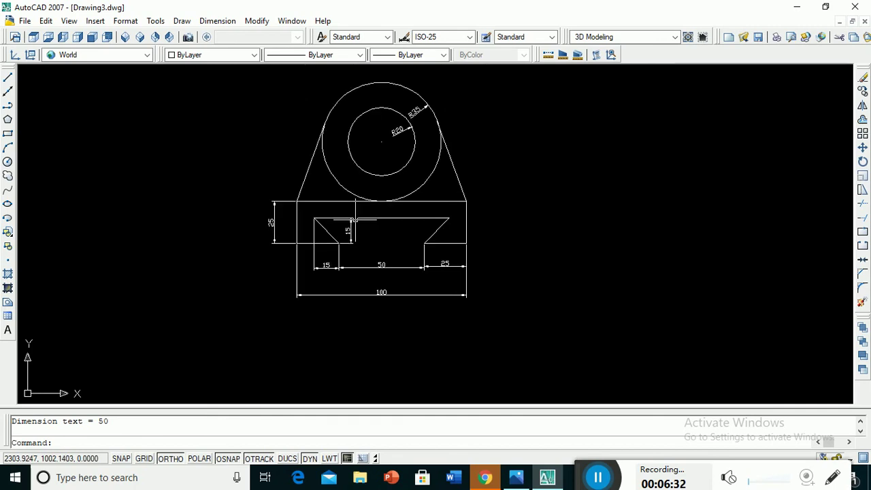
Add a 45° angular dimension between the slot's top edge and slanted left edge, checking the Photos reference.
{"action": "left_click", "coordinate": [218, 21]}
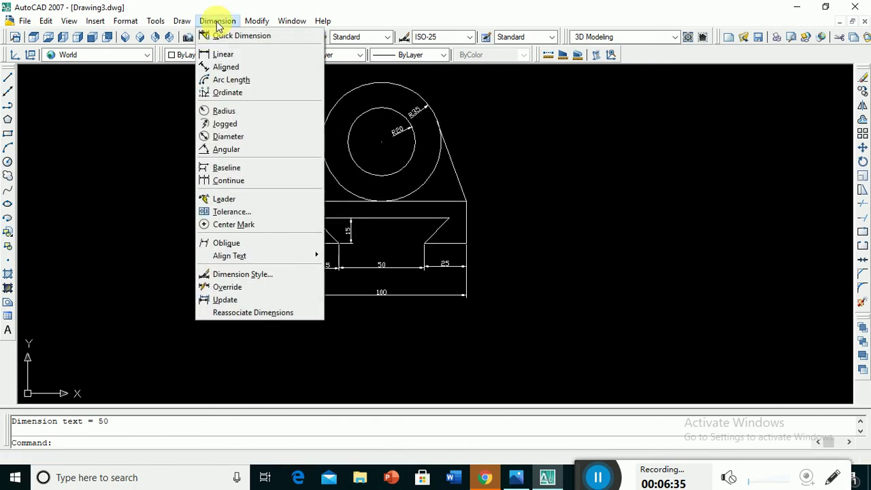
{"action": "left_click", "coordinate": [226, 149]}
{"action": "scroll", "coordinate": [312, 218], "scroll_direction": "up", "scroll_amount": 3}
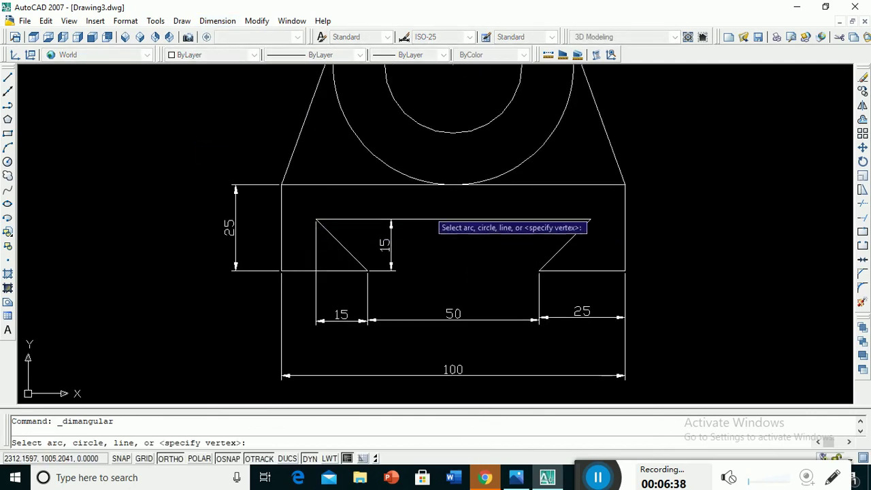
{"action": "left_click", "coordinate": [455, 220]}
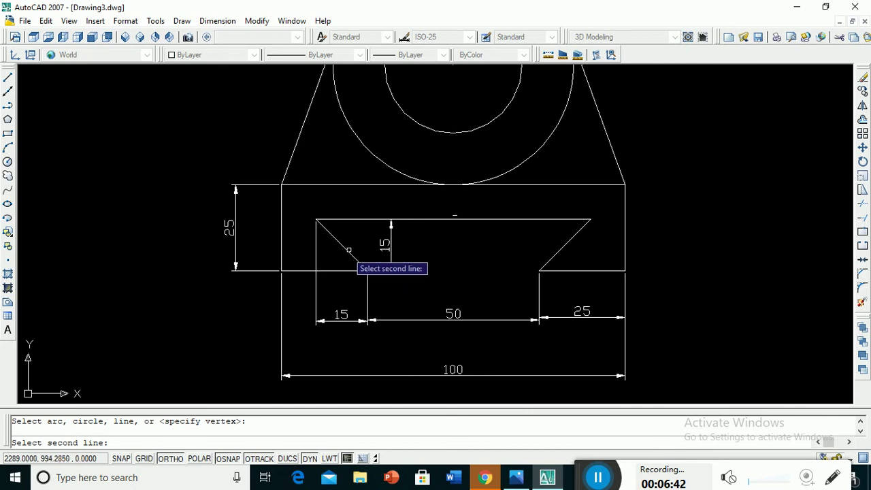
{"action": "left_click", "coordinate": [347, 249]}
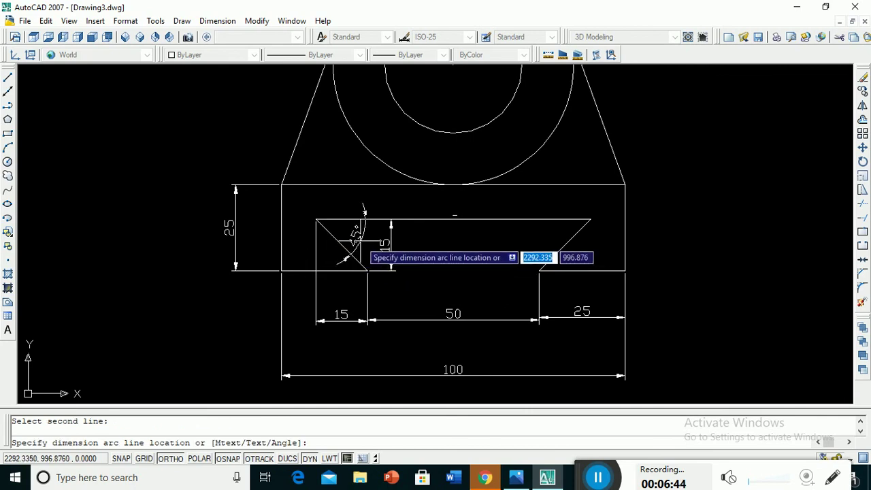
{"action": "left_click", "coordinate": [359, 241]}
{"action": "scroll", "coordinate": [431, 294], "scroll_direction": "down", "scroll_amount": 2}
{"action": "scroll", "coordinate": [431, 294], "scroll_direction": "down", "scroll_amount": 1}
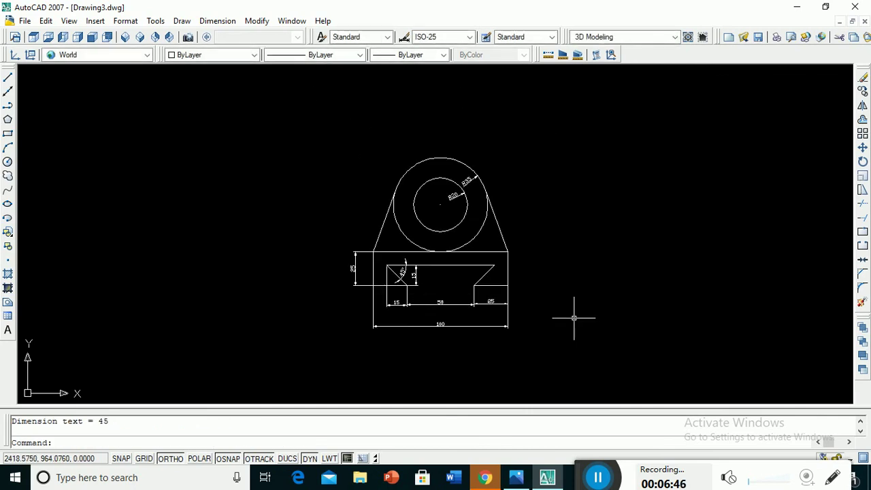
{"action": "scroll", "coordinate": [577, 317], "scroll_direction": "up", "scroll_amount": 1}
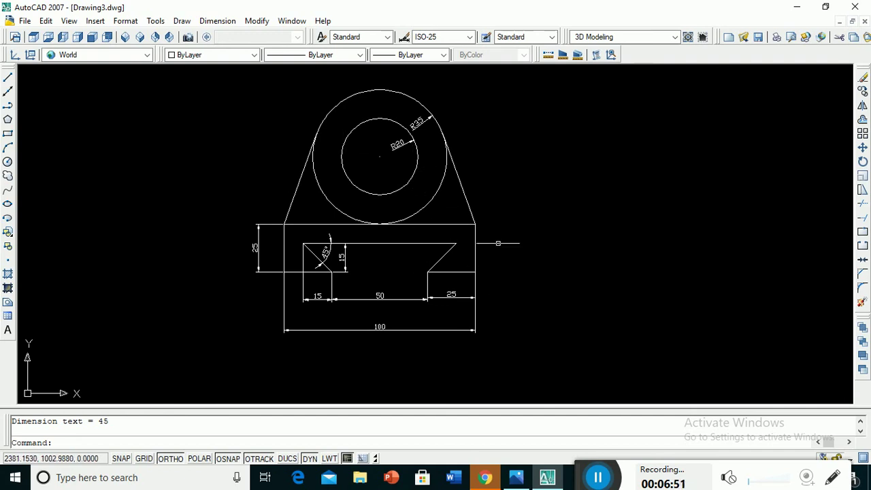
{"action": "left_click", "coordinate": [516, 476]}
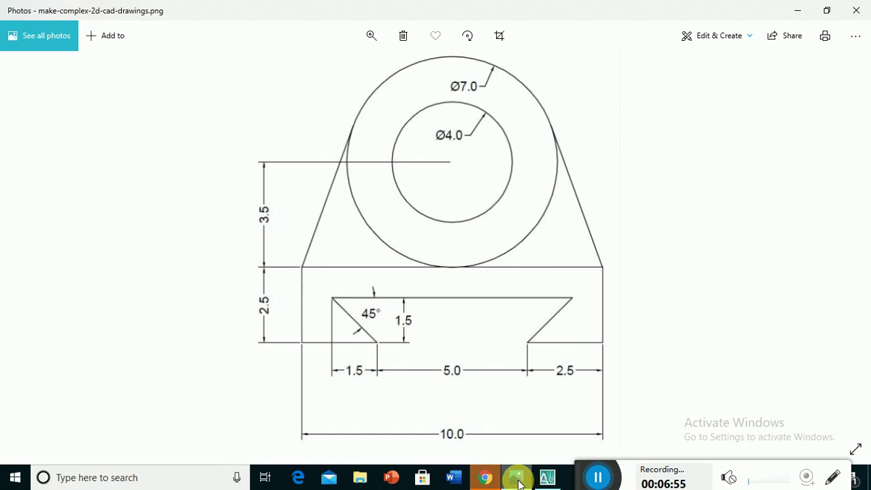
{"action": "left_click", "coordinate": [517, 477]}
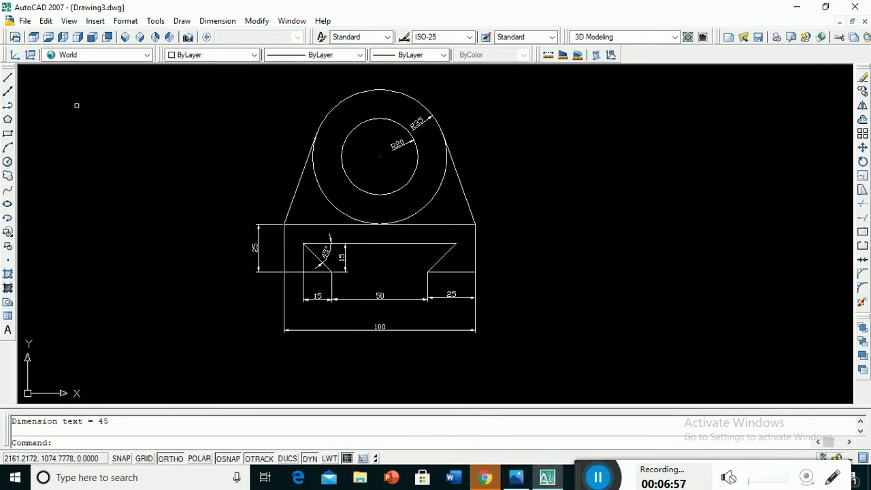
In the Plot dialog, select the DWG To PDF.pc3 printer, keep ISO A4 paper, and centre the plot.
{"action": "left_click", "coordinate": [24, 20]}
{"action": "left_click", "coordinate": [41, 251]}
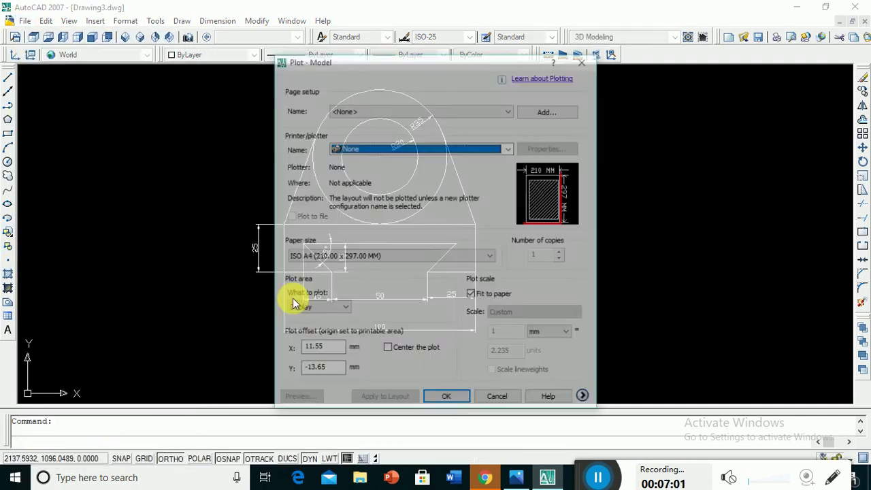
{"action": "left_click", "coordinate": [367, 149]}
{"action": "scroll", "coordinate": [376, 195], "scroll_direction": "down", "scroll_amount": 1}
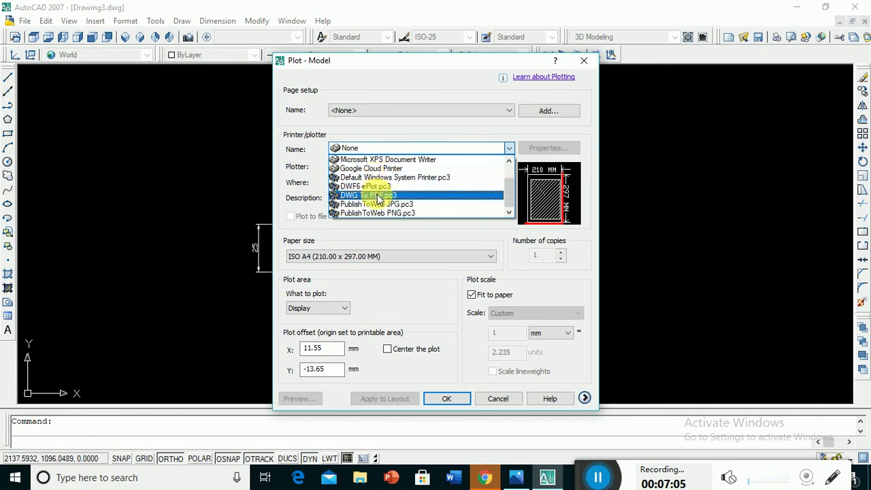
{"action": "left_click", "coordinate": [378, 196]}
{"action": "left_click", "coordinate": [352, 257]}
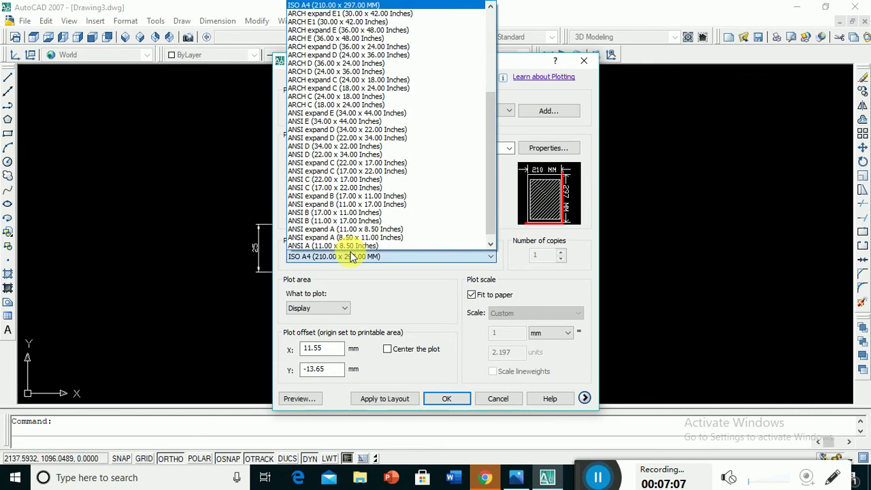
{"action": "left_click", "coordinate": [352, 257]}
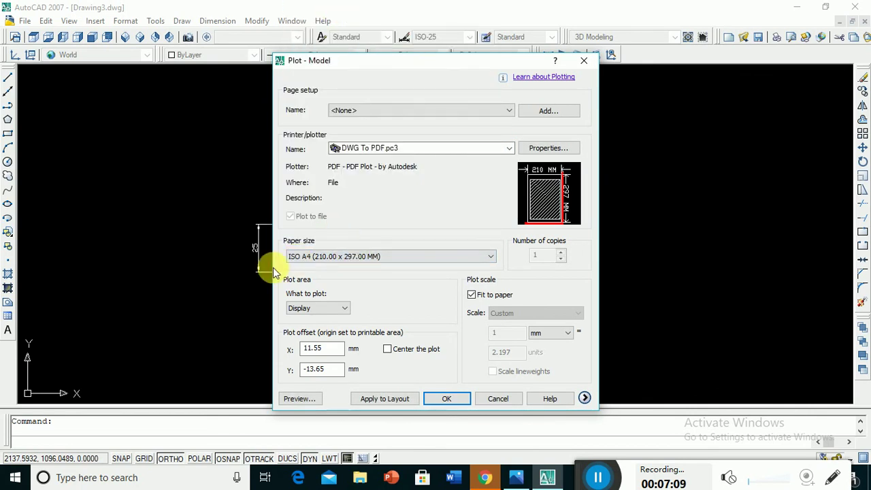
{"action": "left_click", "coordinate": [388, 350]}
{"action": "left_click", "coordinate": [342, 307]}
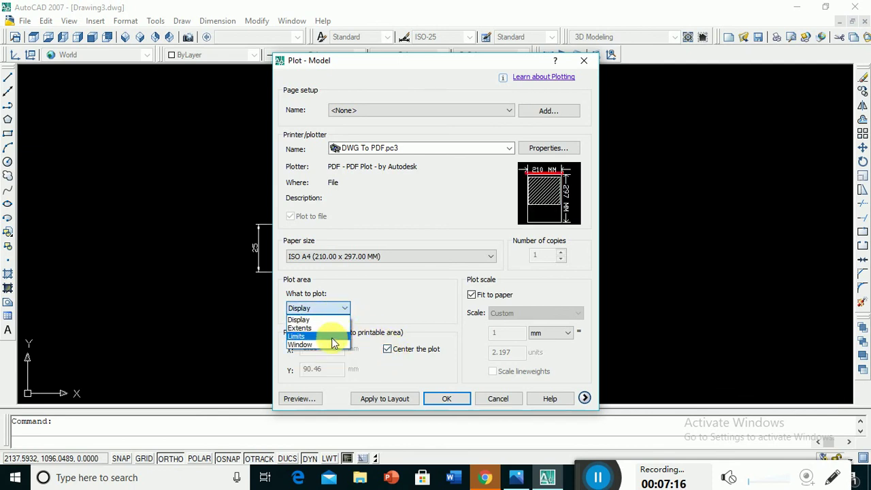
Set the plot area to a window enclosing the dimensioned part and preview it on the A4 sheet.
{"action": "left_click", "coordinate": [331, 343]}
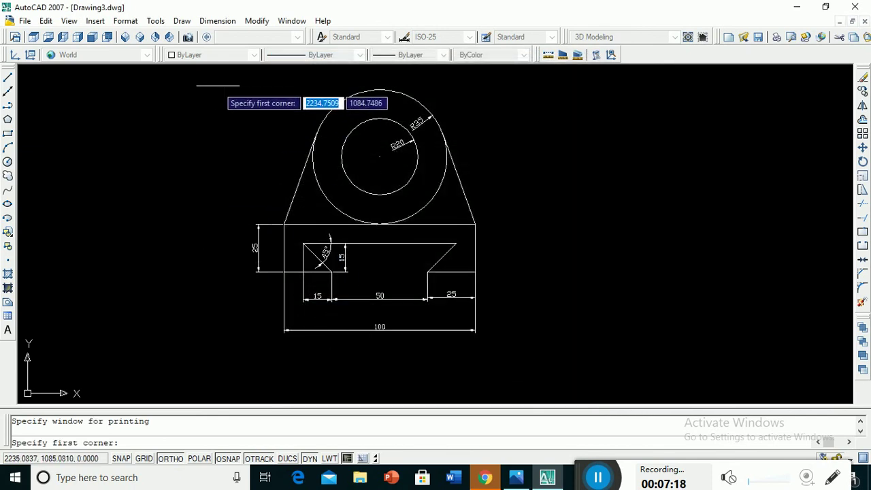
{"action": "left_click", "coordinate": [224, 82]}
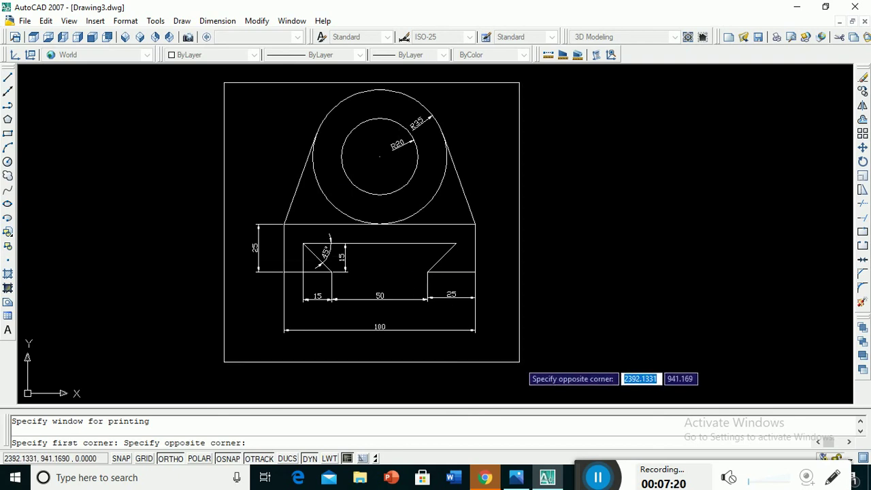
{"action": "left_click", "coordinate": [521, 365]}
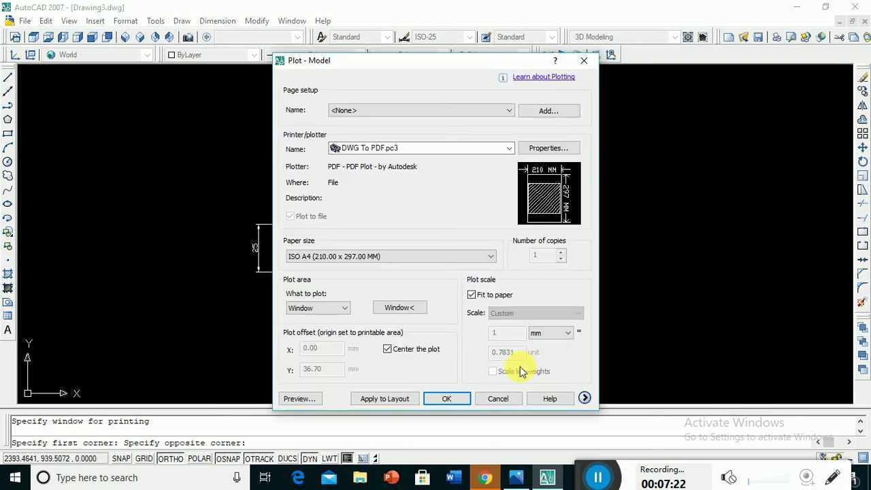
{"action": "left_click", "coordinate": [299, 398]}
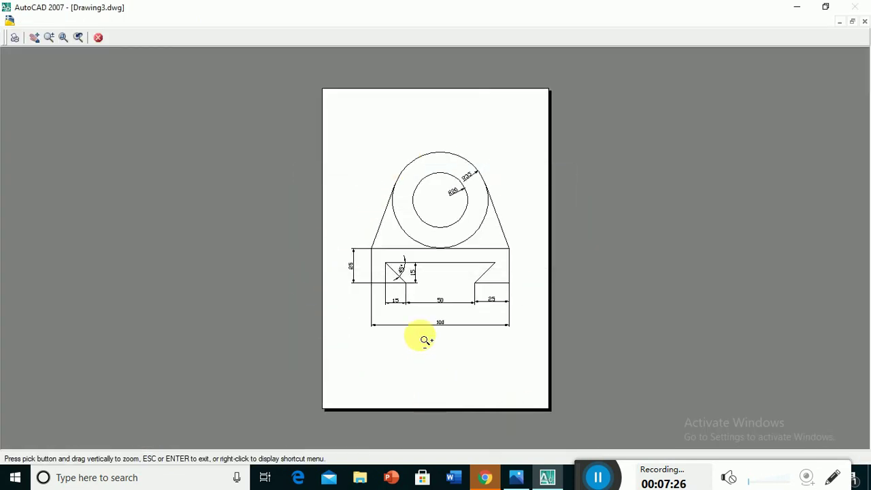
Exit the preview, confirm the plot, then close the PDF save window and the Plot dialog.
{"action": "left_click", "coordinate": [98, 39]}
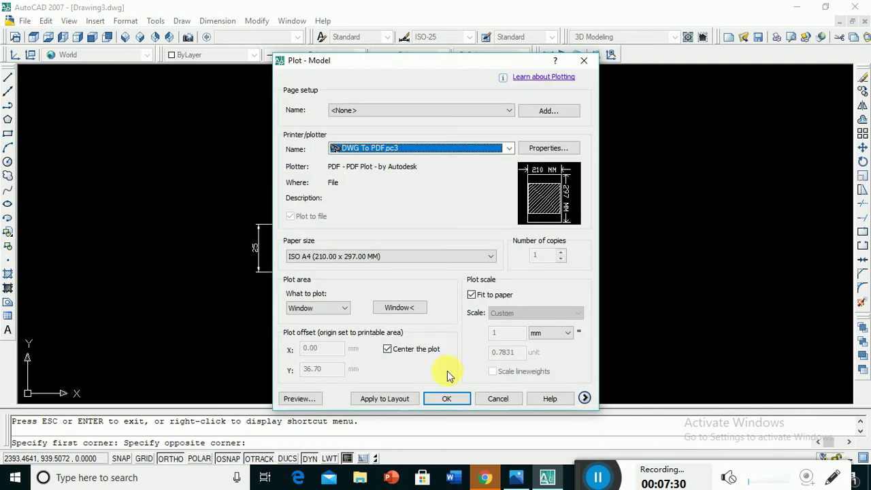
{"action": "left_click", "coordinate": [447, 399]}
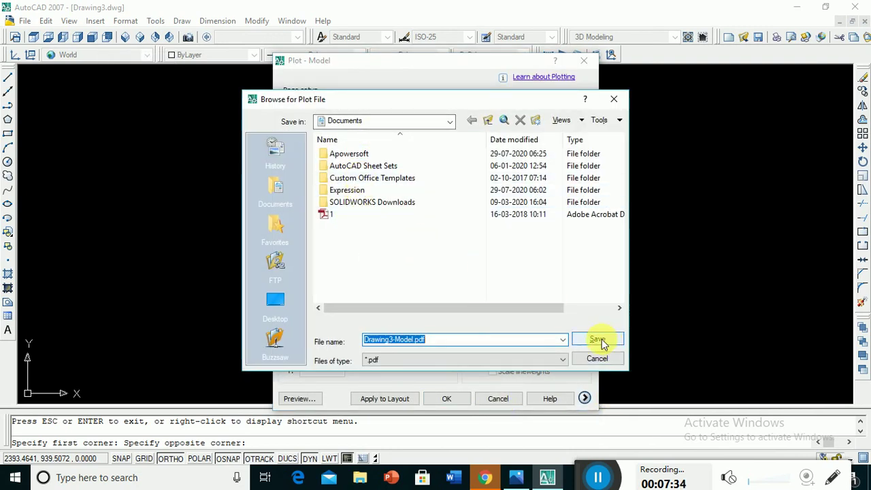
{"action": "left_click", "coordinate": [616, 101]}
{"action": "left_click", "coordinate": [583, 60]}
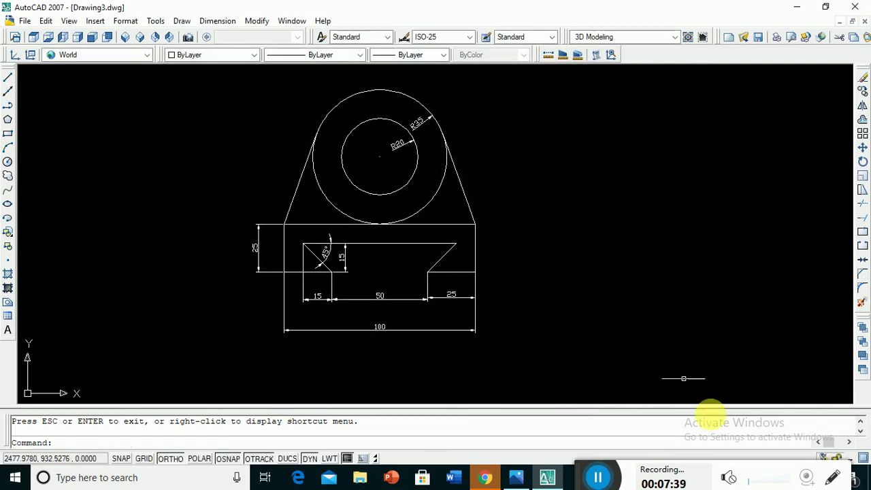